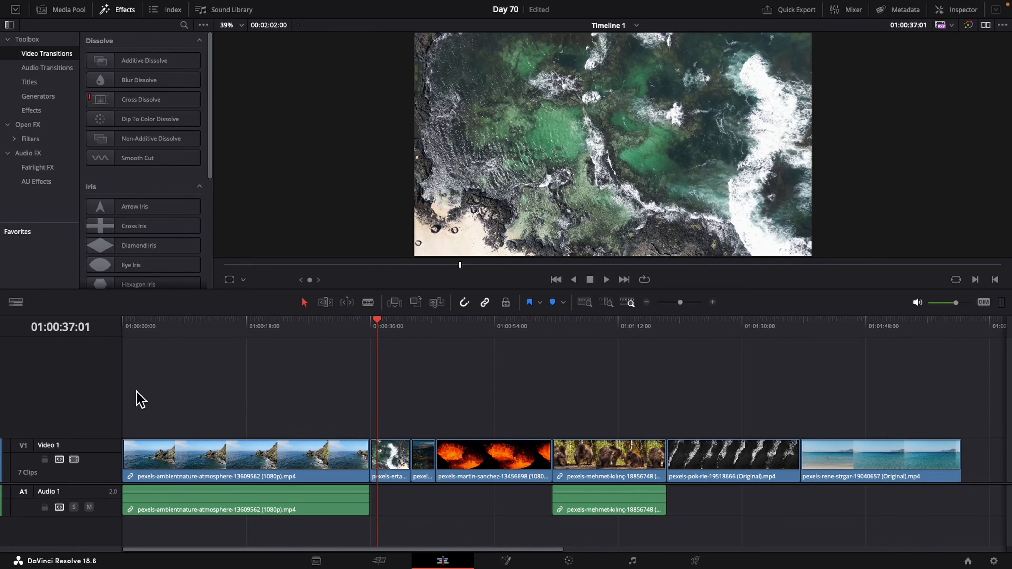
Add a Cross Dissolve between the coastal cliff clip and the aerial shoreline clip, and play it back.
drag(130, 106, 377, 454)
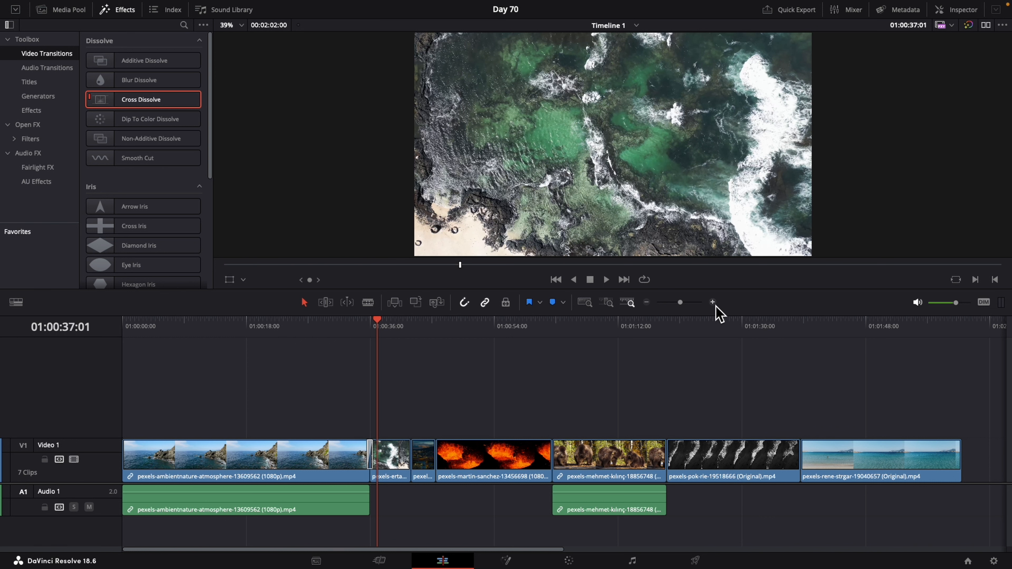
click(713, 302)
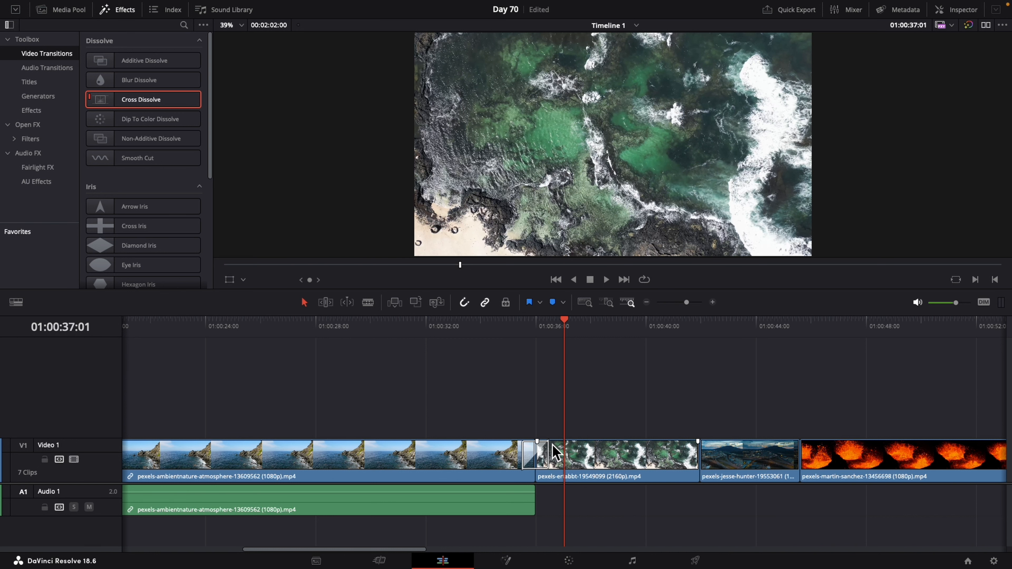
key(Up)
drag(521, 329, 495, 329)
key(space)
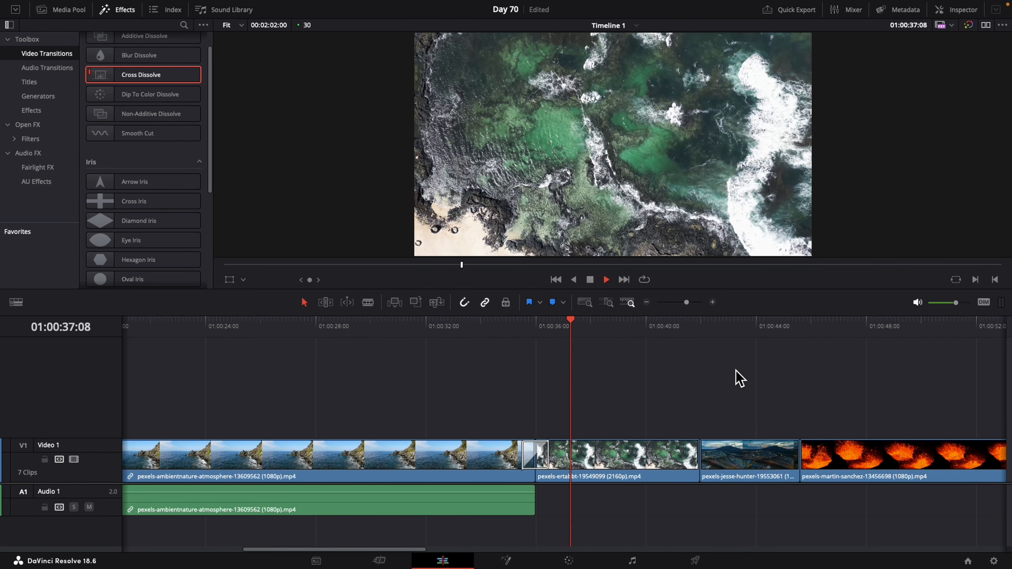
key(space)
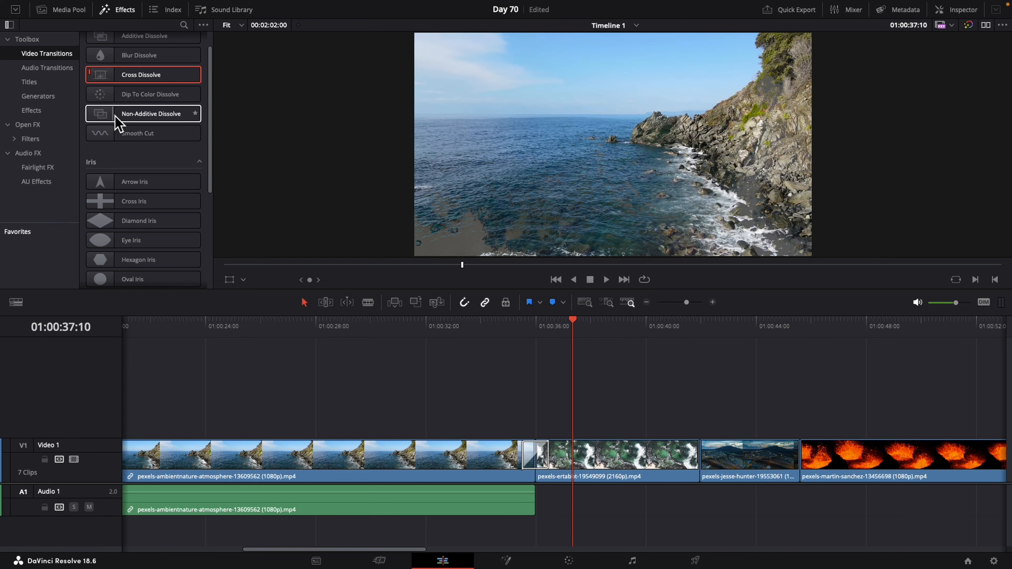
Add a Non-Additive Dissolve between the aerial shoreline clip and the city highway clip, and play it back.
drag(117, 115, 699, 454)
click(678, 325)
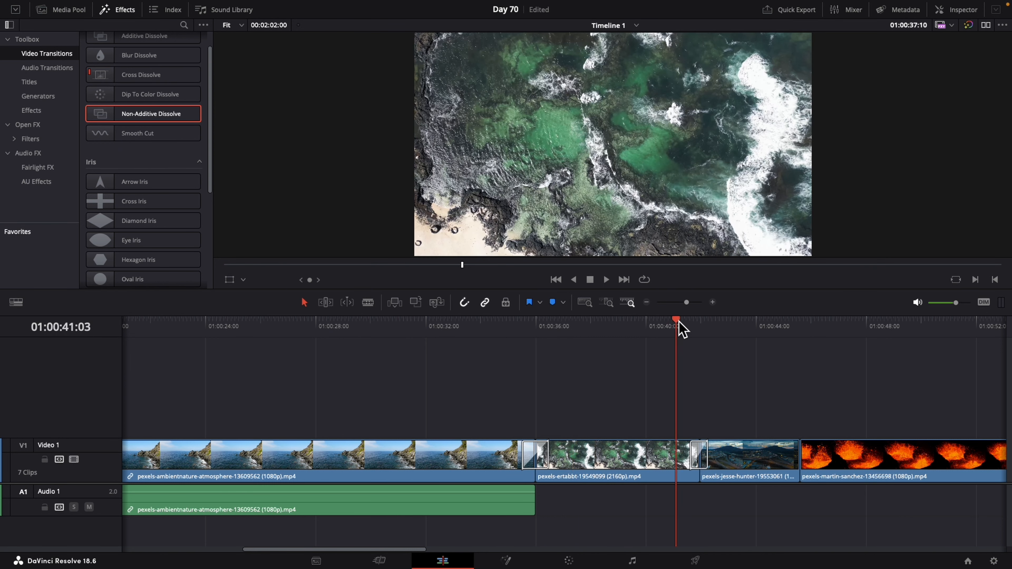
key(space)
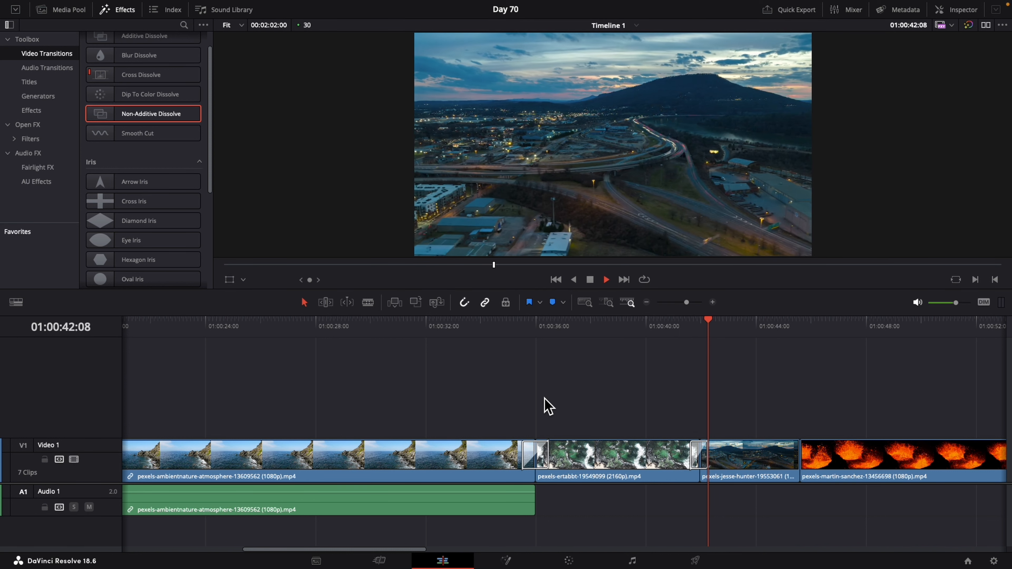
key(space)
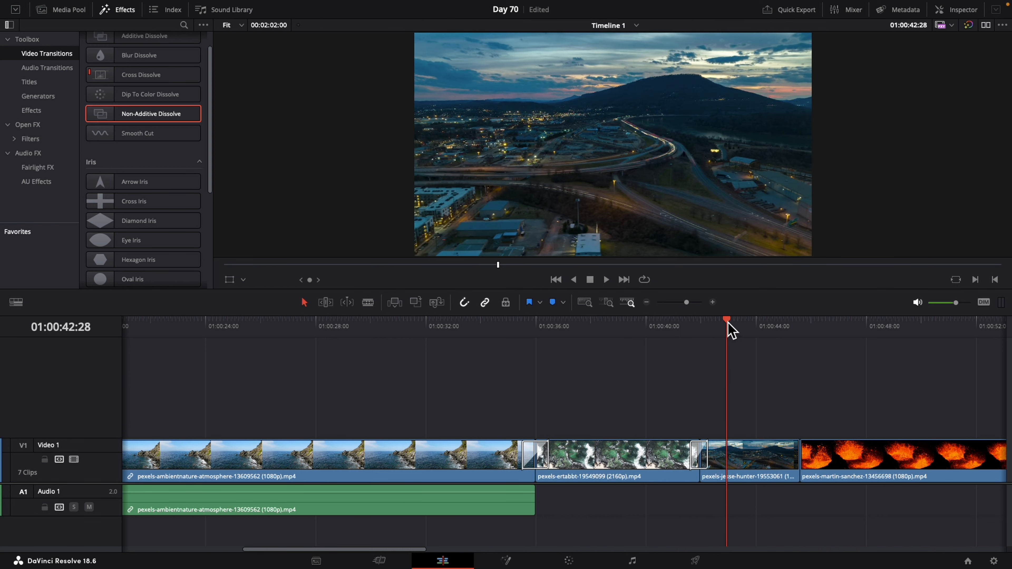
Play back the Cross Dissolve between the coastal cliff clip and the aerial shoreline clip from just before it.
drag(692, 329, 510, 333)
key(space)
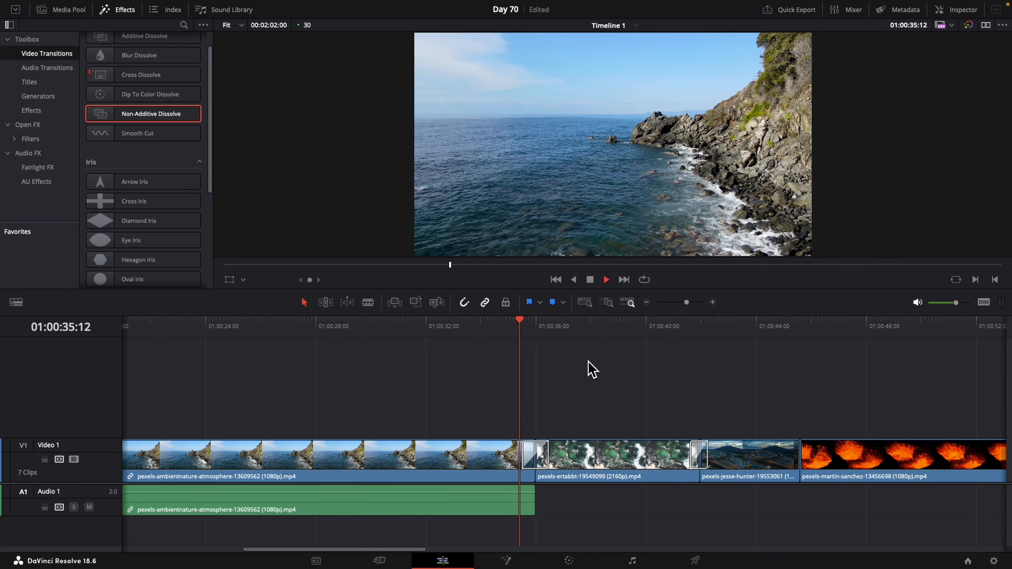
key(space)
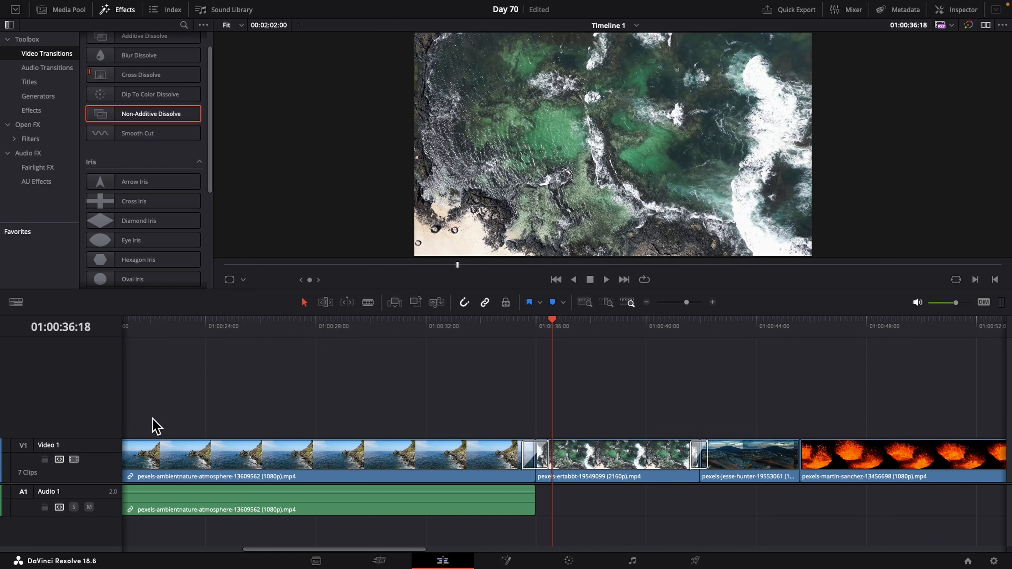
Try to place a Band Wipe on the cut between the city highway clip and the lava clip.
scroll(191, 96, up, 1)
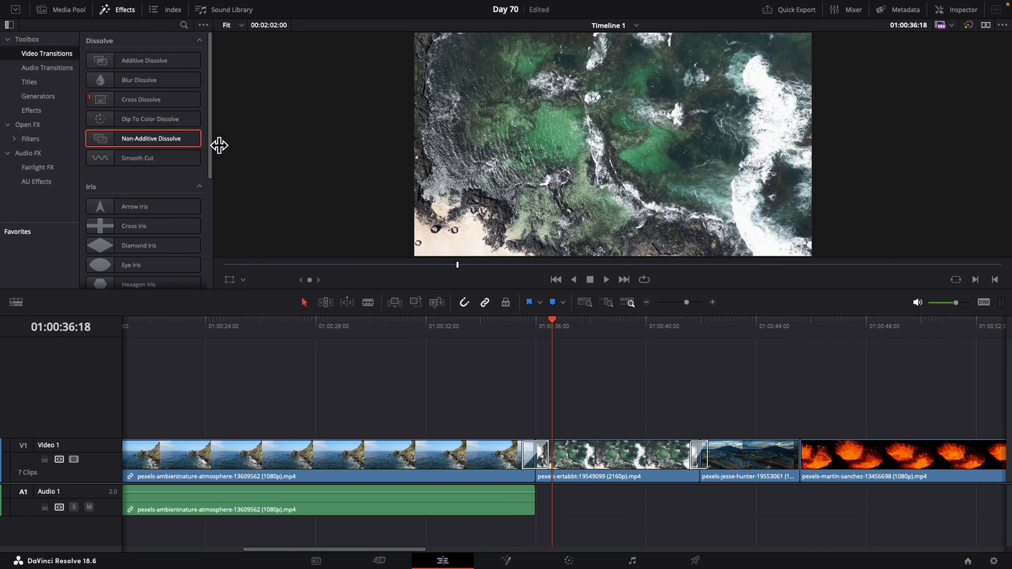
scroll(188, 176, down, 3)
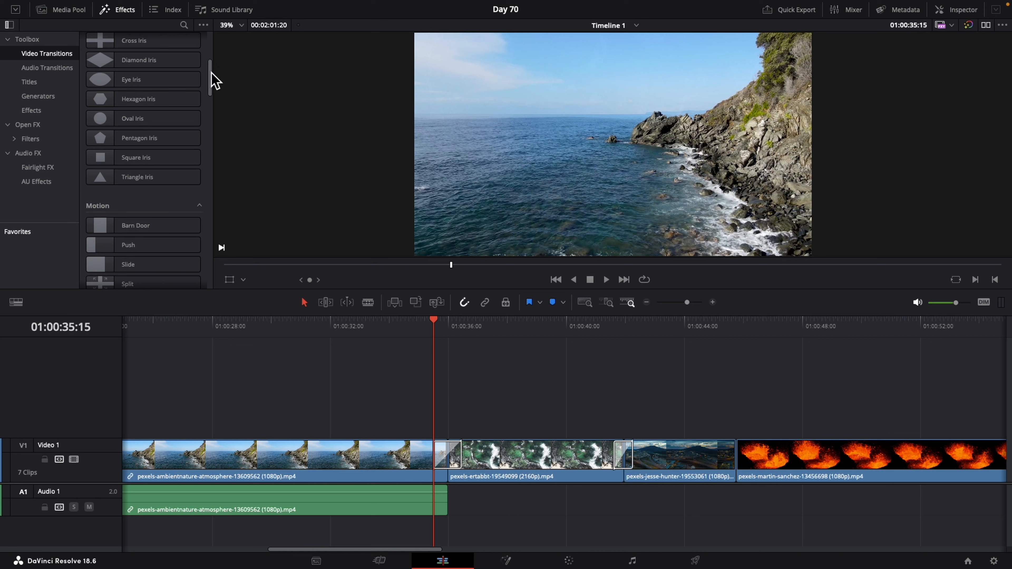
scroll(211, 73, down, 10)
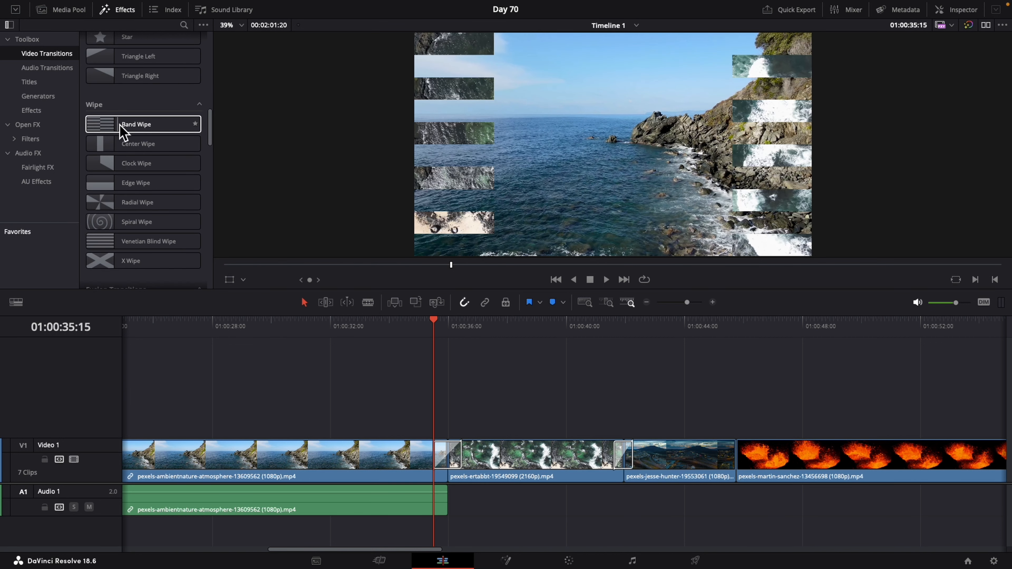
drag(121, 132, 739, 464)
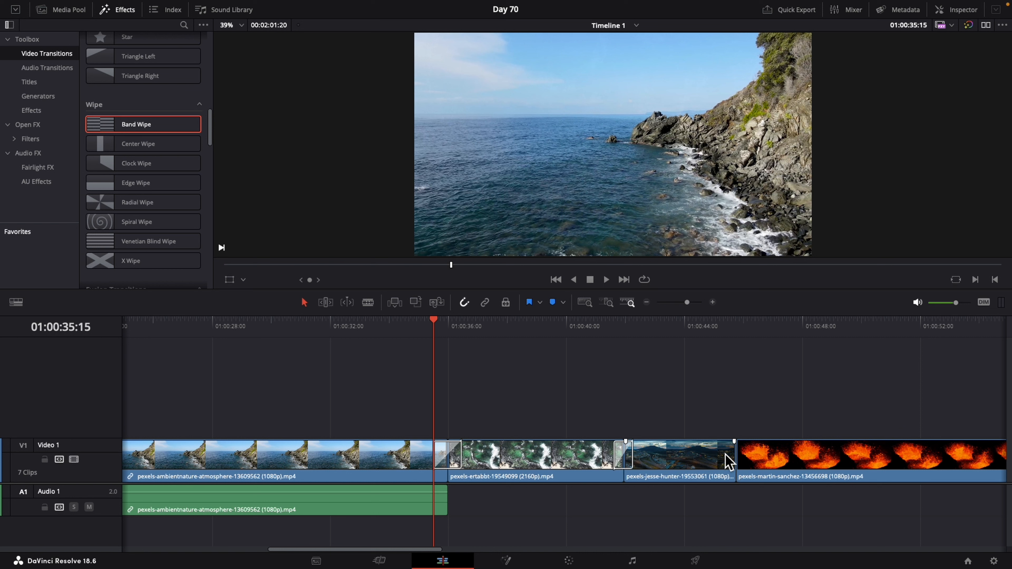
Check for spare frames at the city-to-lava cut by test-trimming the clip edges and slipping the lava clip.
click(726, 461)
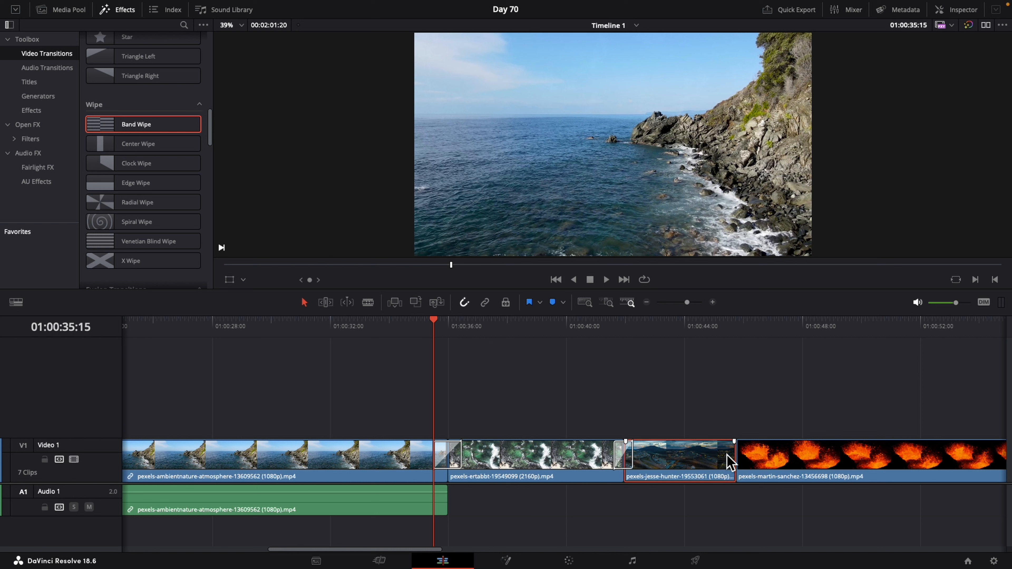
drag(732, 462, 793, 465)
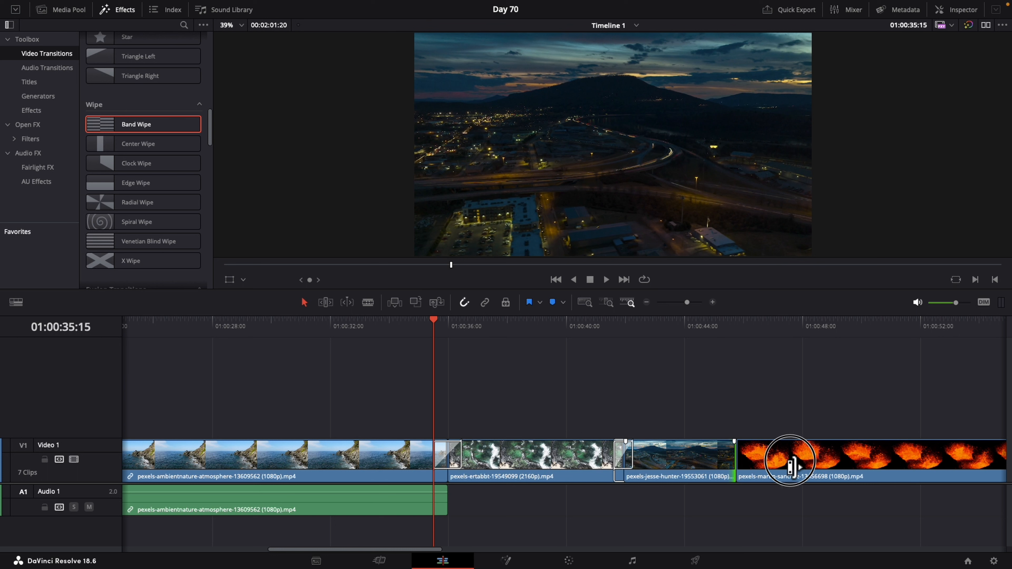
click(771, 463)
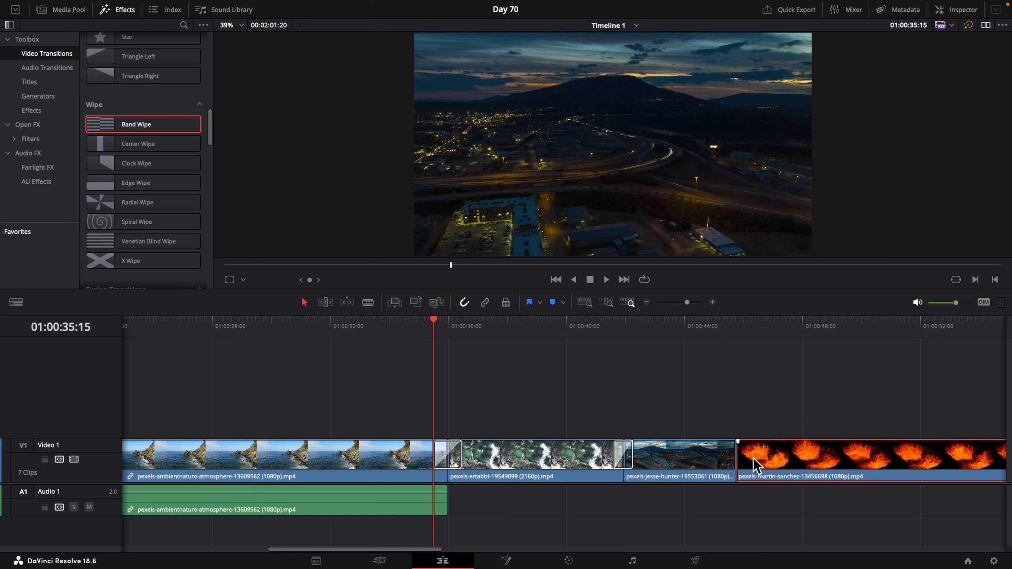
mouse_move(750, 462)
mouse_down()
mouse_move(684, 463)
mouse_move(750, 462)
mouse_up()
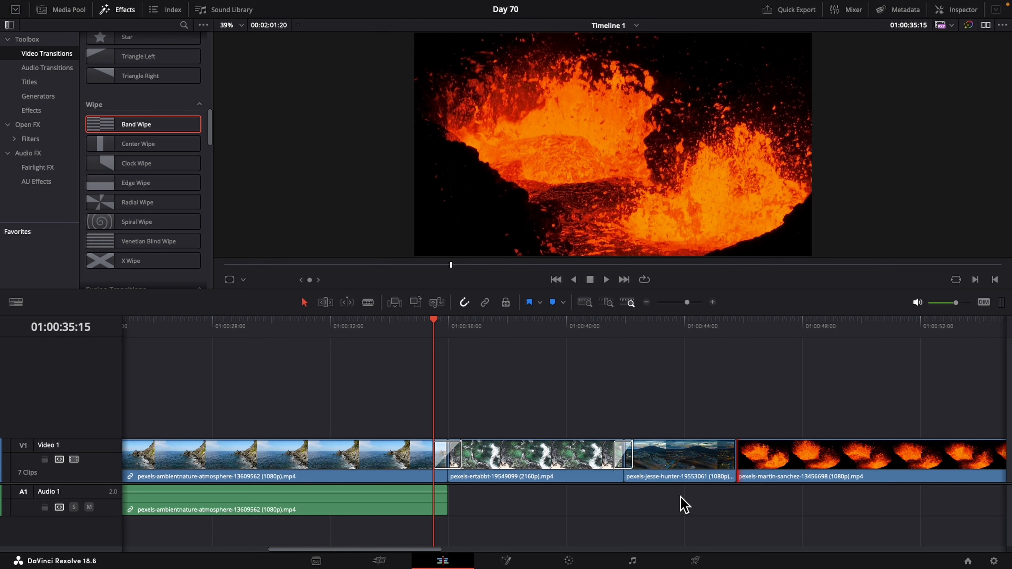
click(329, 305)
mouse_move(787, 468)
mouse_down()
mouse_move(766, 468)
mouse_move(776, 467)
mouse_up()
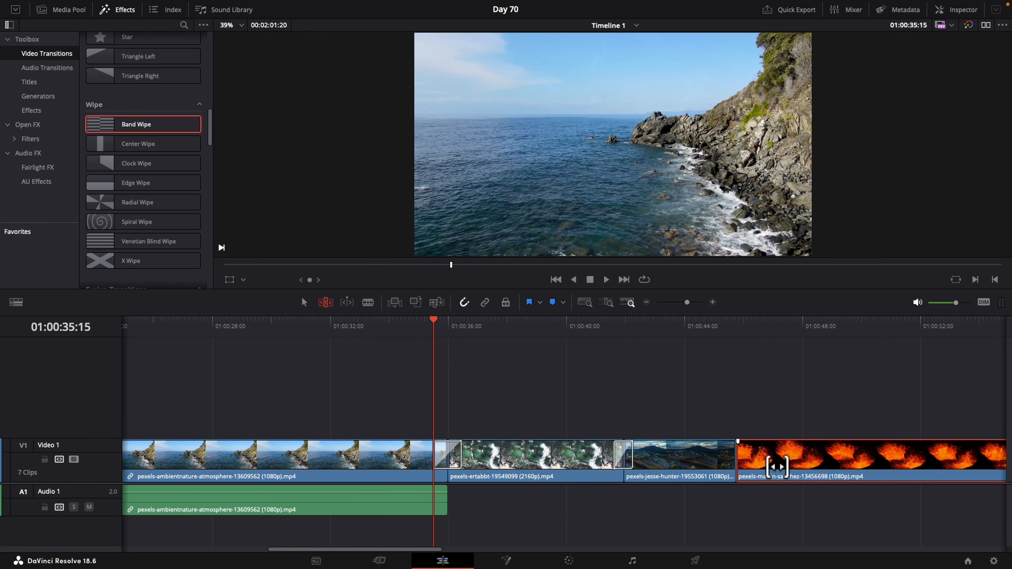
Return to normal selection mode and add a Band Wipe at the end of the city highway clip.
key(a)
drag(136, 133, 733, 463)
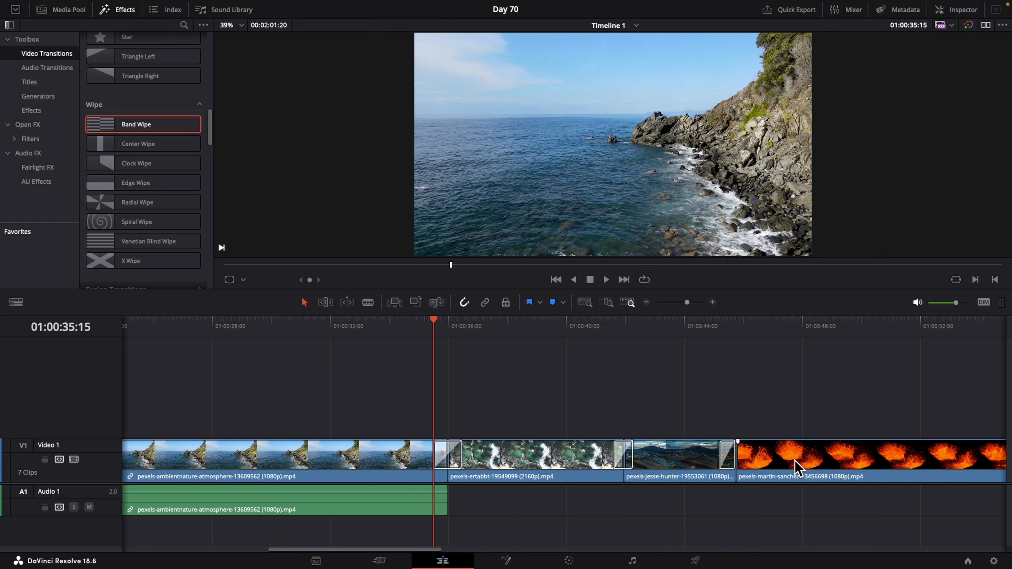
mouse_move(766, 463)
mouse_down()
mouse_move(748, 463)
mouse_move(766, 458)
mouse_up()
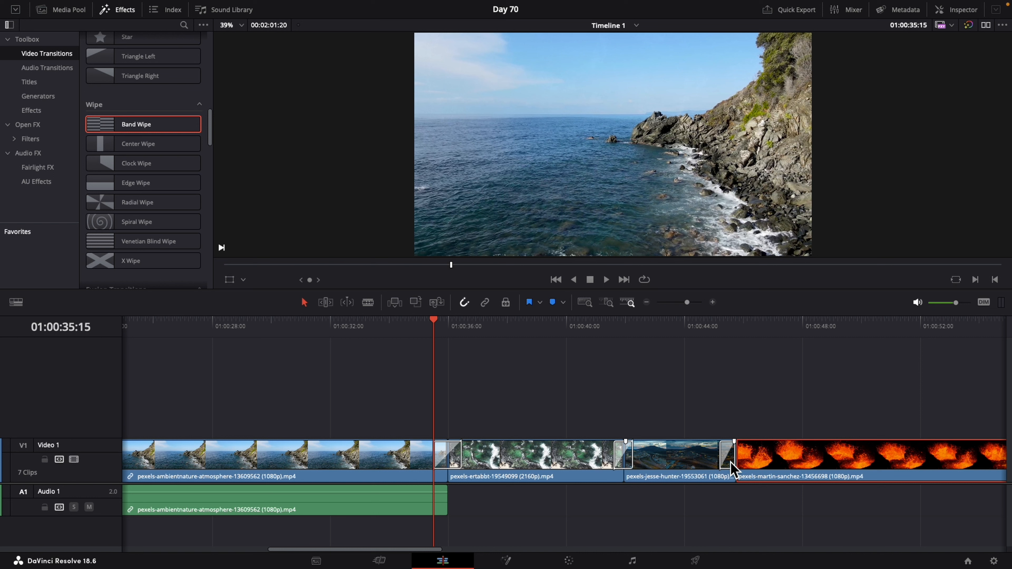
click(683, 463)
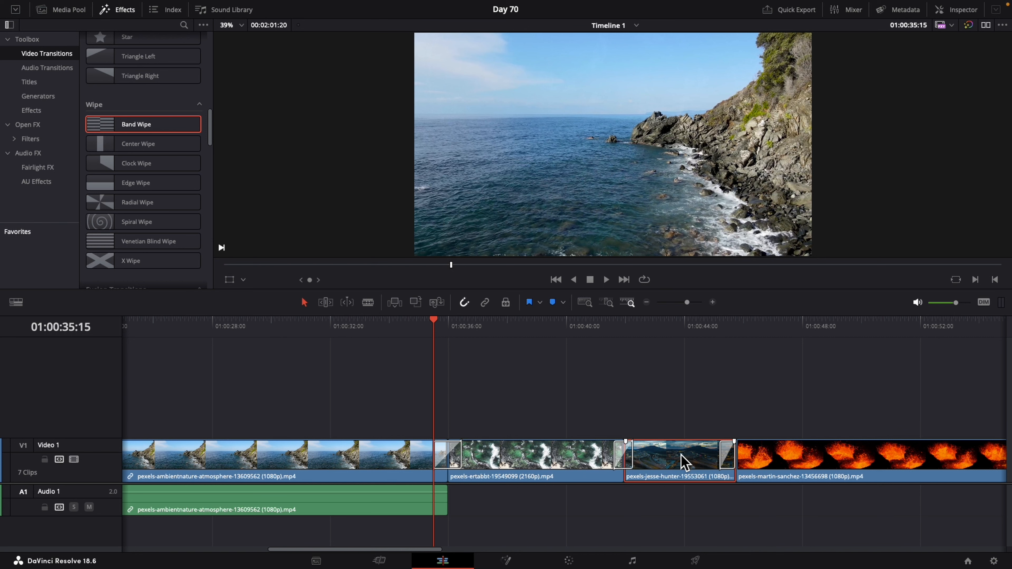
Pick the Radial Wipe for the lava-to-bear cut and test-slip the bear clip in trim mode for spare frames.
scroll(428, 552, right, 5)
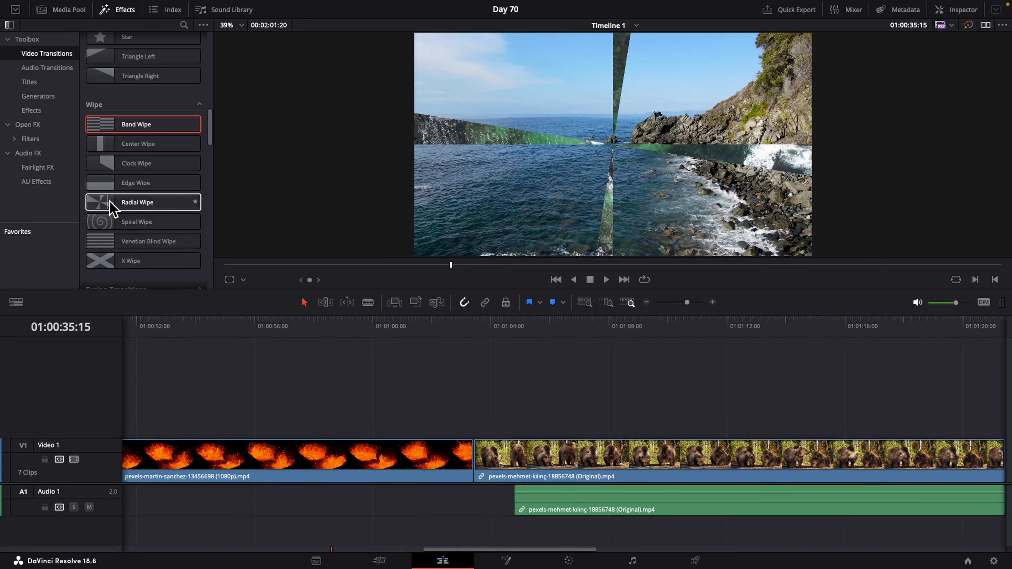
drag(113, 208, 146, 214)
click(329, 305)
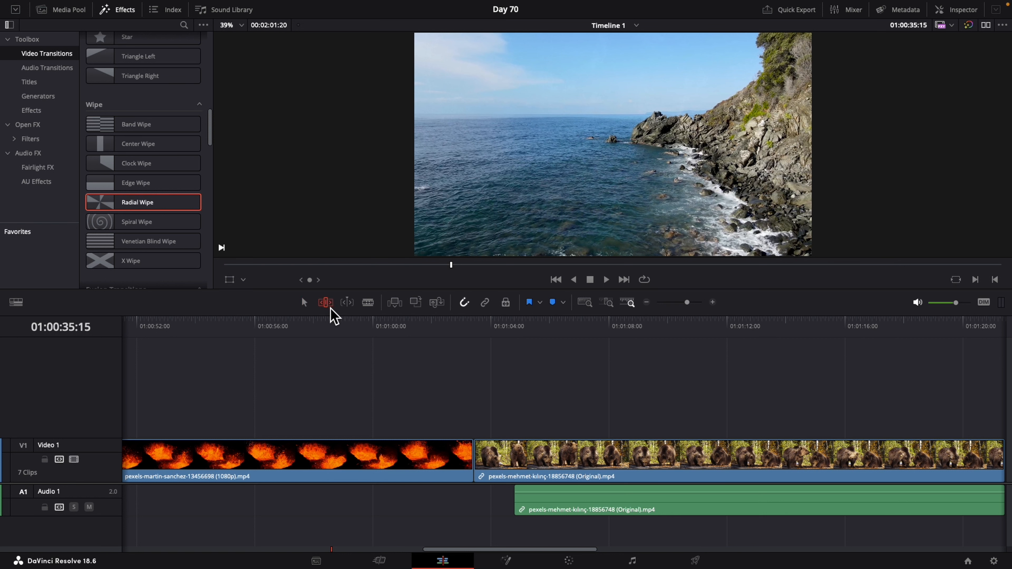
click(512, 463)
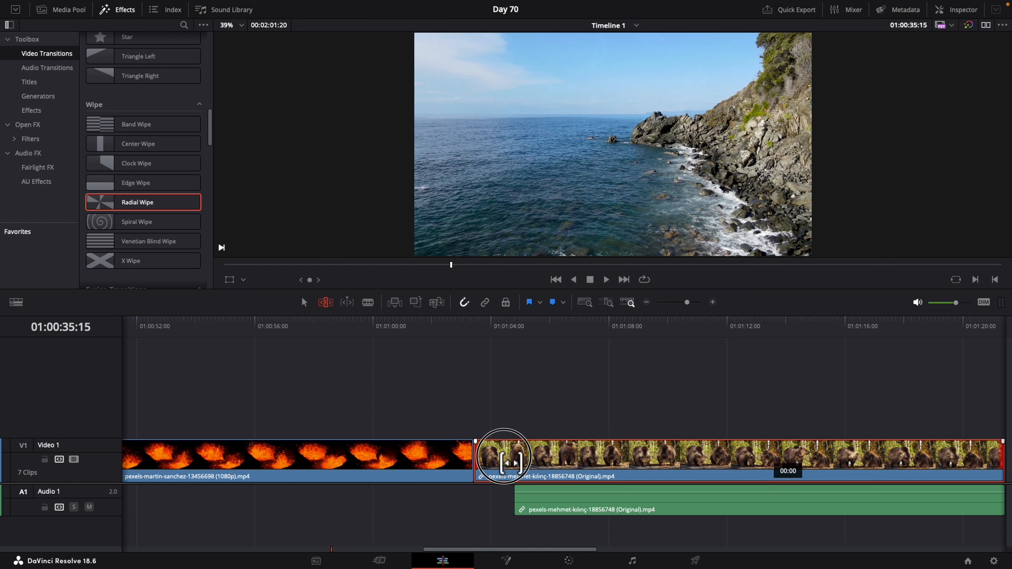
mouse_move(511, 462)
mouse_down()
mouse_move(492, 462)
mouse_move(518, 462)
mouse_move(503, 462)
mouse_up()
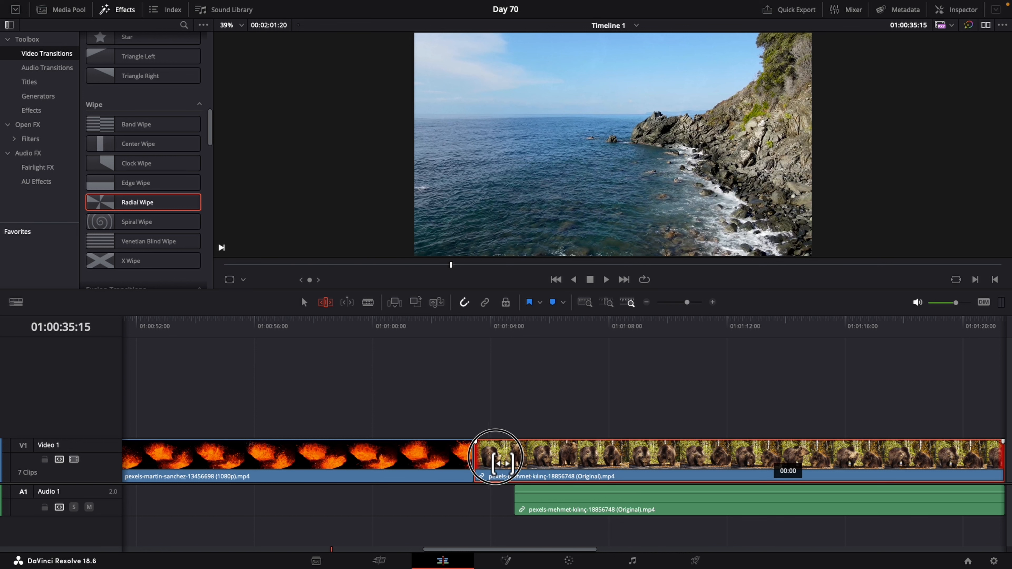
Check the end of the lava clip for spare frames and add a Radial Wipe at the start of the bear clip.
click(426, 462)
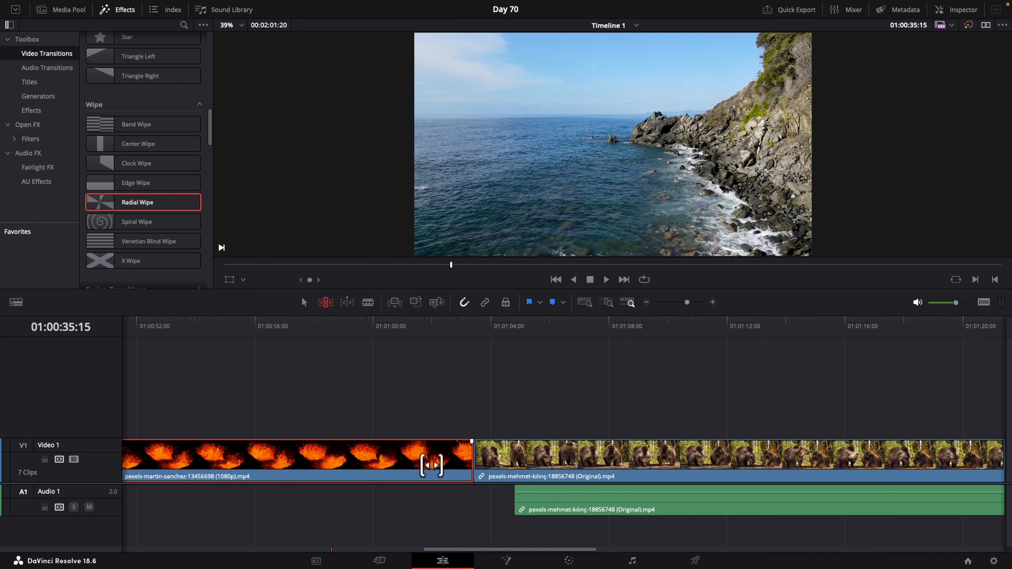
click(431, 464)
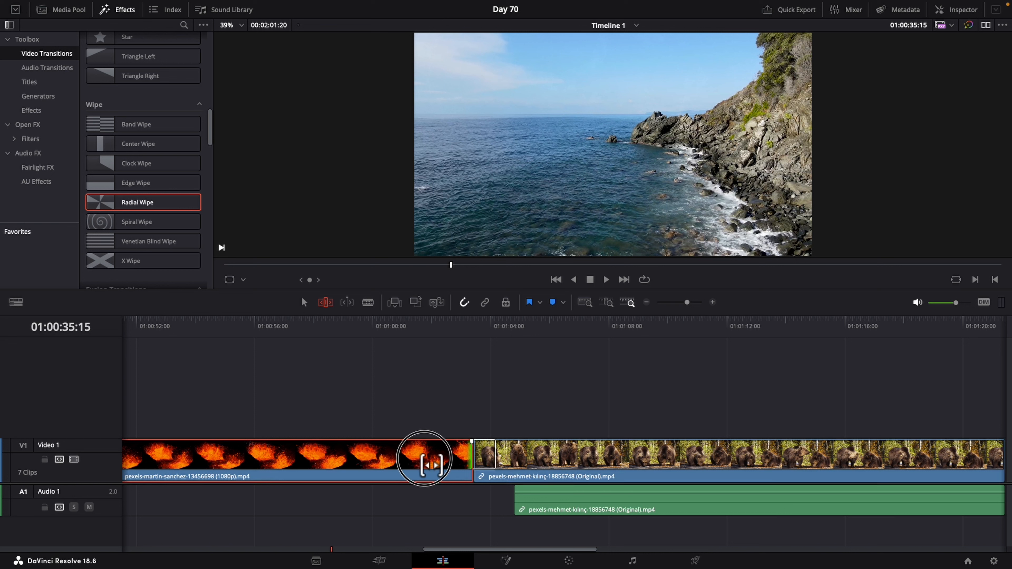
drag(431, 464, 481, 468)
drag(140, 207, 489, 462)
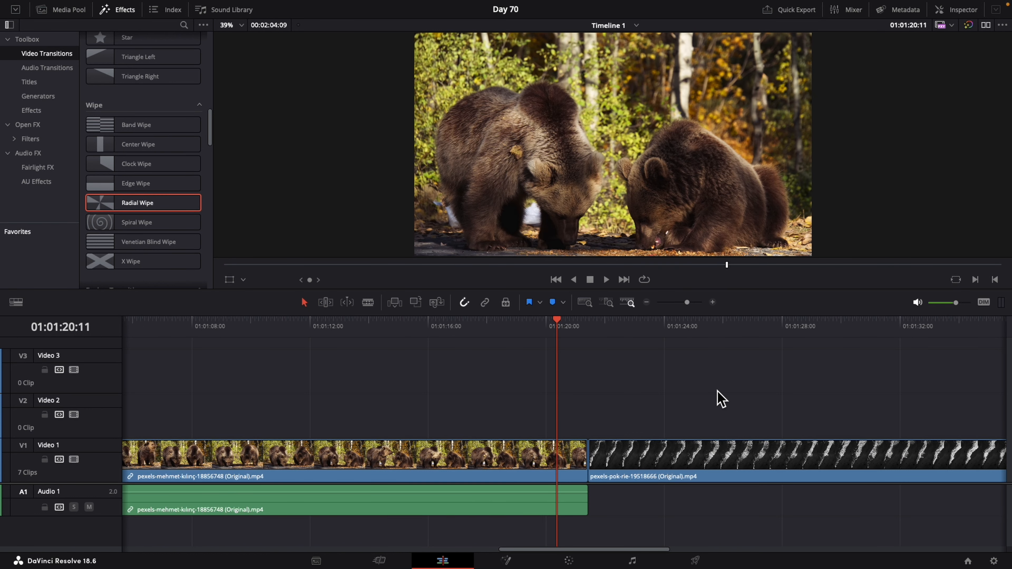
Trim the bear clip's end back to 01:01:20:11, trim the start of the black-and-white surf clip, and close the gap.
click(540, 465)
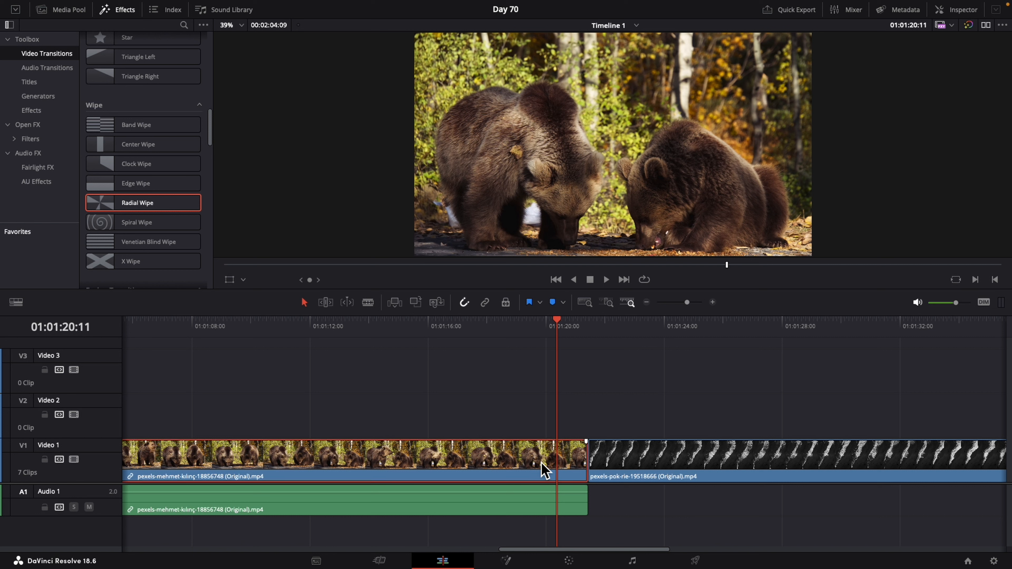
drag(585, 467, 554, 467)
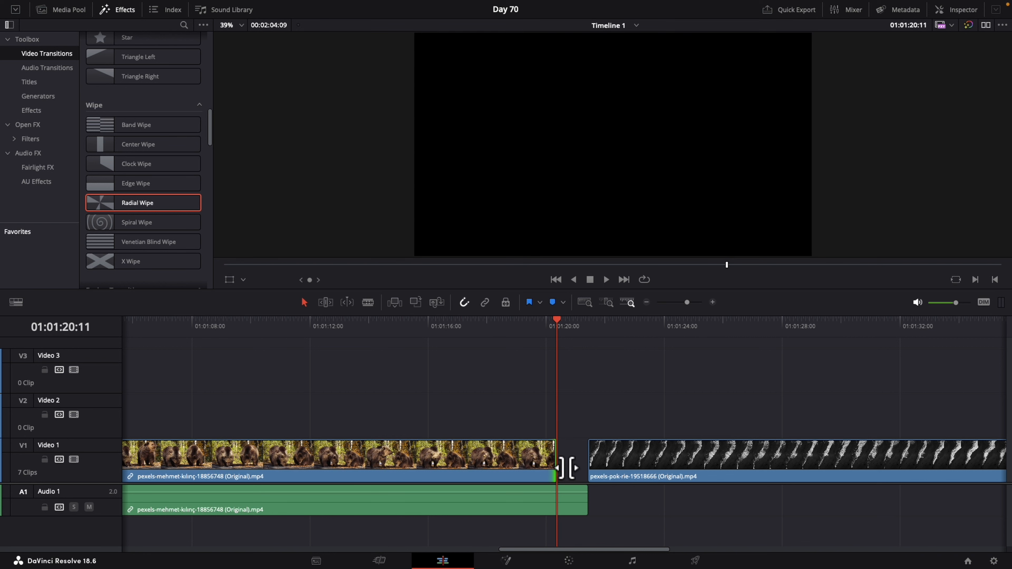
click(622, 470)
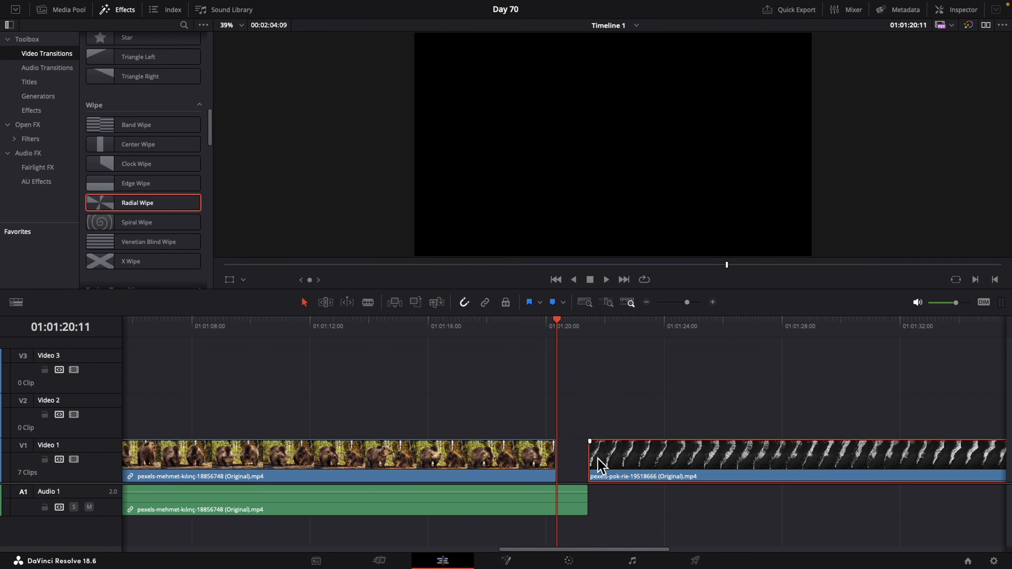
drag(603, 464, 626, 464)
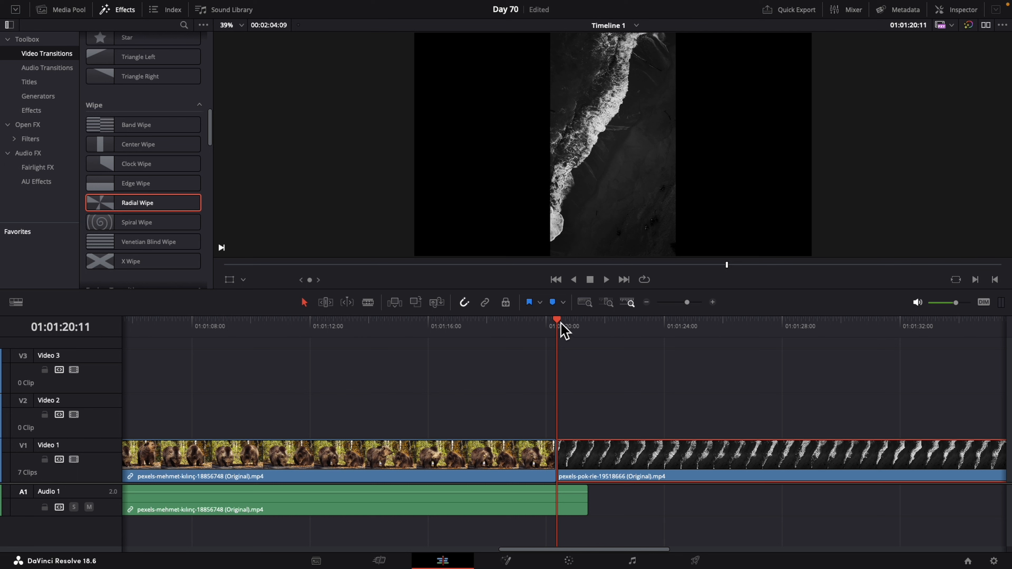
Move the playhead to 01:01:19:11 and add an Edge Wipe between the bear clip and the black-and-white surf clip.
click(527, 334)
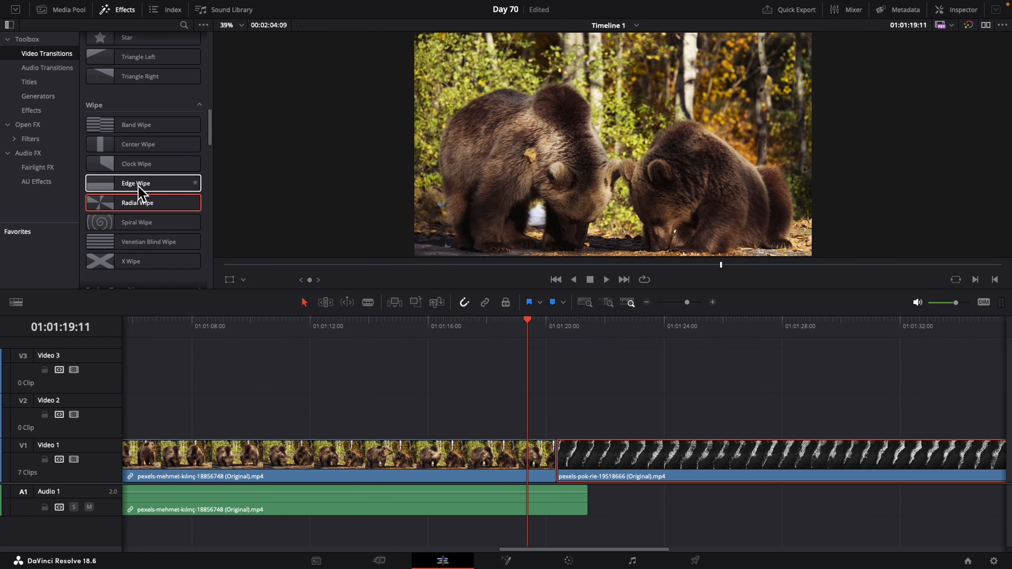
drag(119, 191, 571, 455)
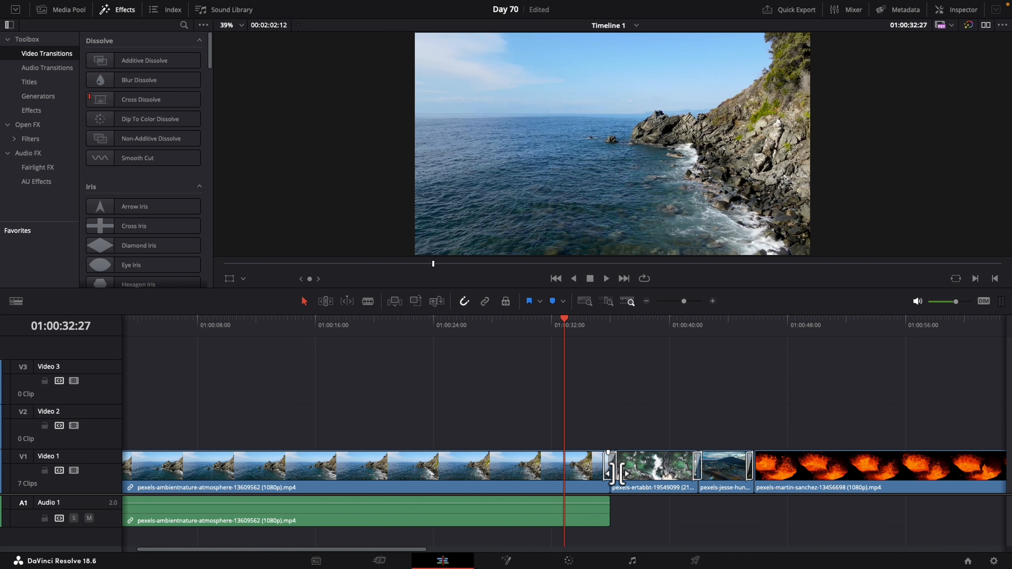
Shorten the Cross Dissolve between the coast and aerial surf clips to 26 frames, and set its duration to 1.8 seconds (54 frames).
click(713, 302)
click(713, 301)
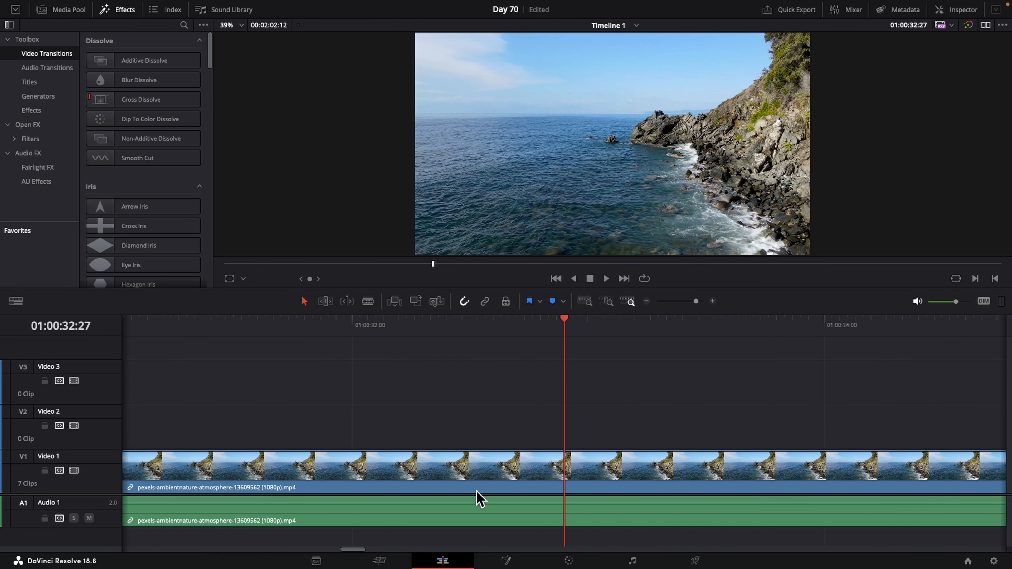
scroll(498, 492, right, 5)
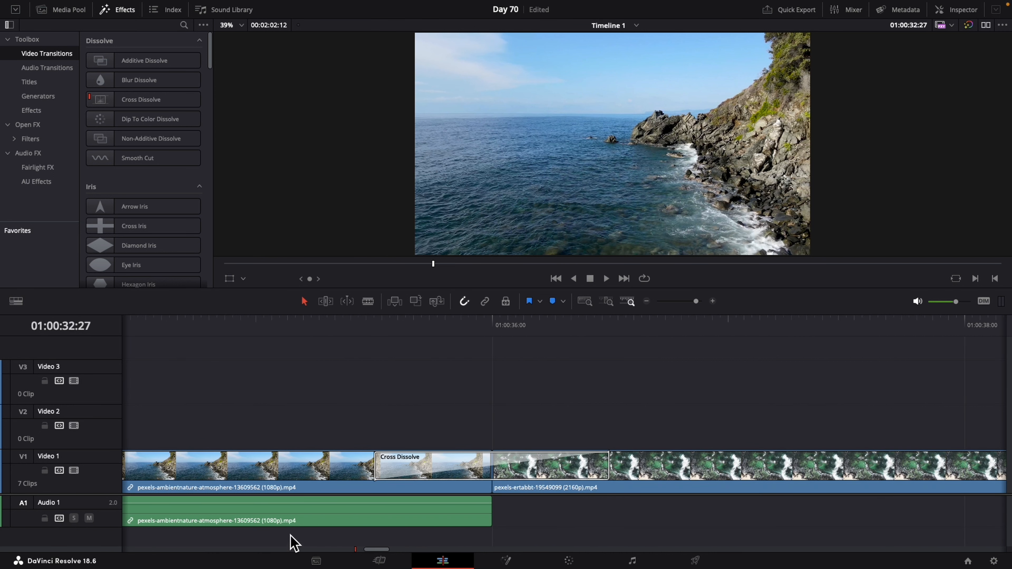
mouse_move(477, 503)
click(427, 475)
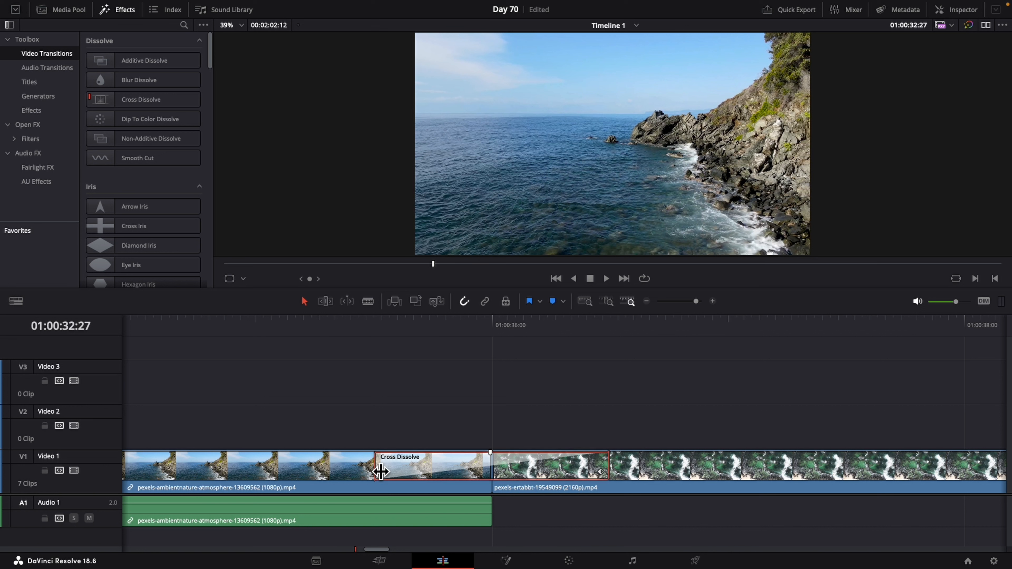
mouse_move(381, 471)
mouse_down()
mouse_move(399, 472)
mouse_move(293, 474)
mouse_move(430, 474)
mouse_move(238, 474)
mouse_move(425, 476)
mouse_move(394, 475)
mouse_up()
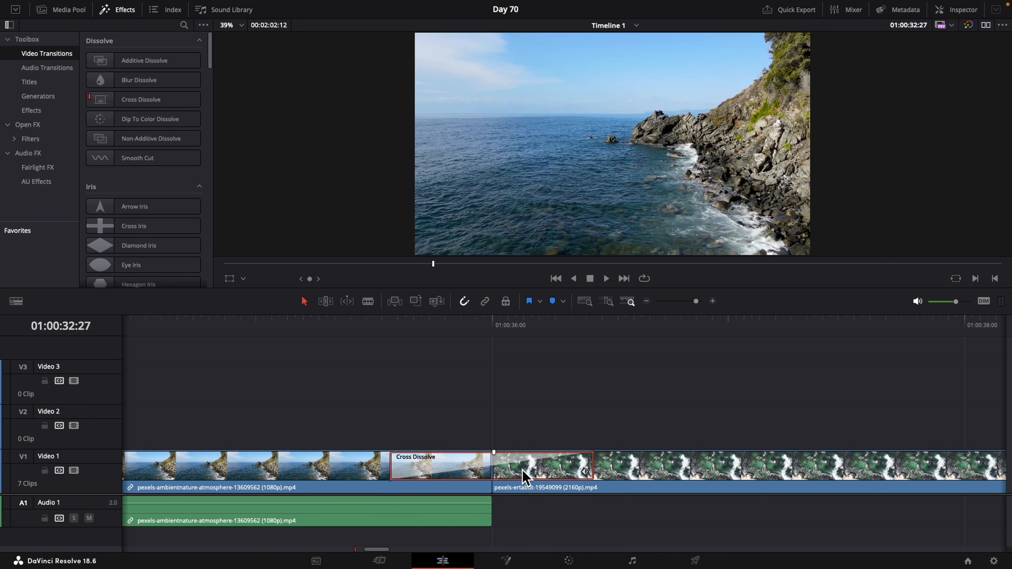
click(947, 9)
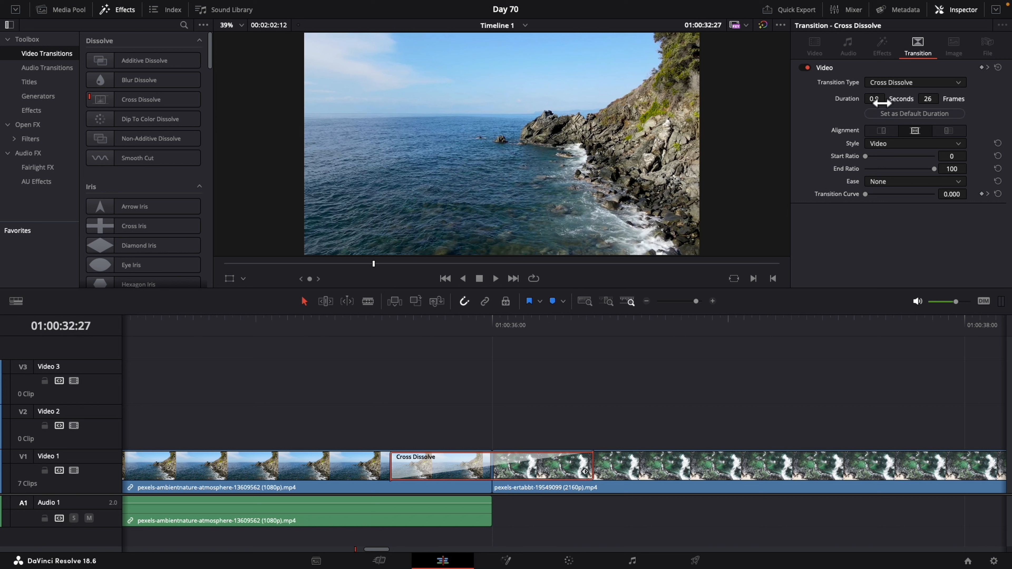
mouse_move(879, 103)
mouse_down()
mouse_move(869, 100)
mouse_move(879, 103)
mouse_up()
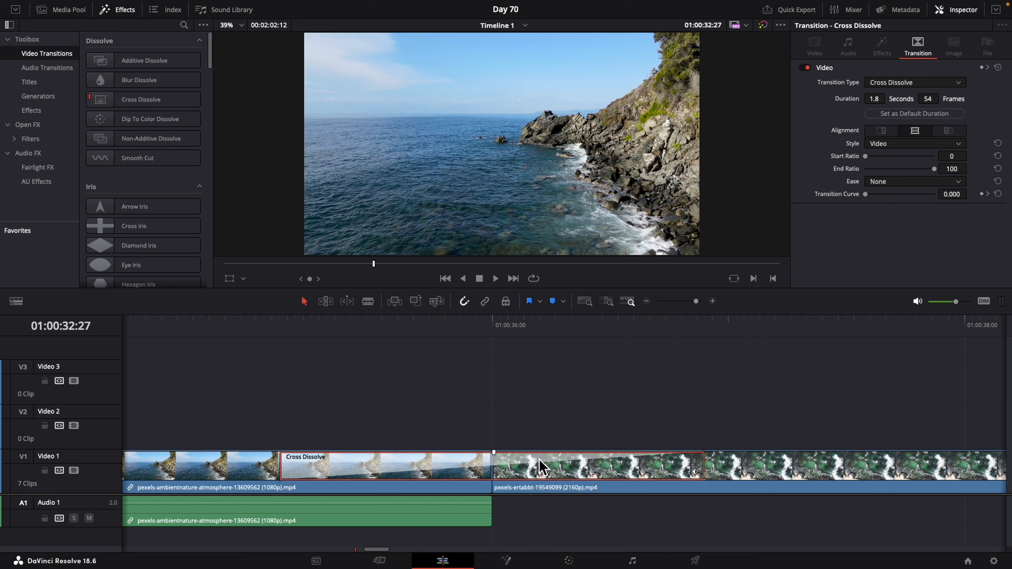
Try aligning the Cross Dissolve to end on the cut and to start on it, and centre it on the cut again.
click(881, 132)
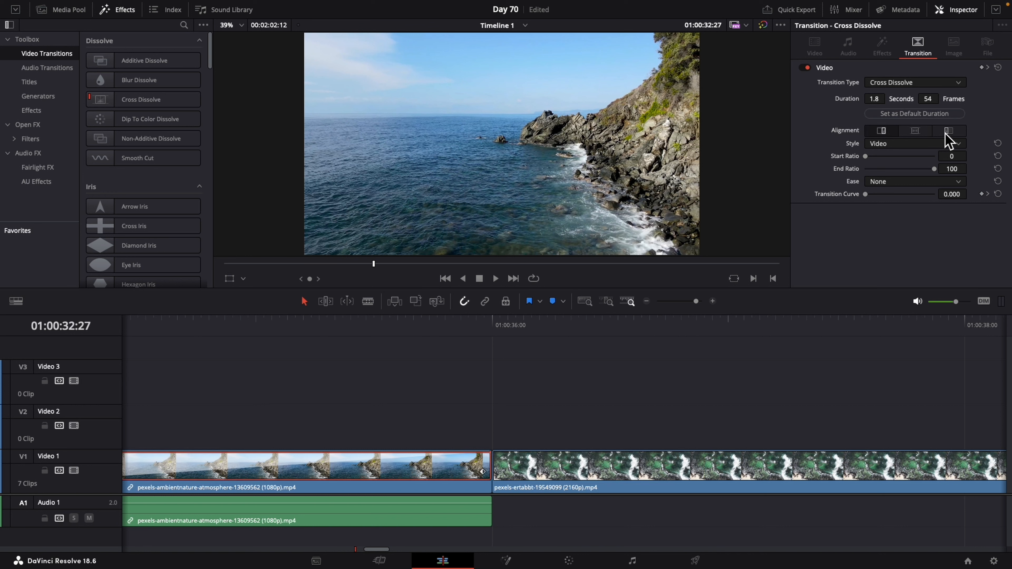
click(949, 131)
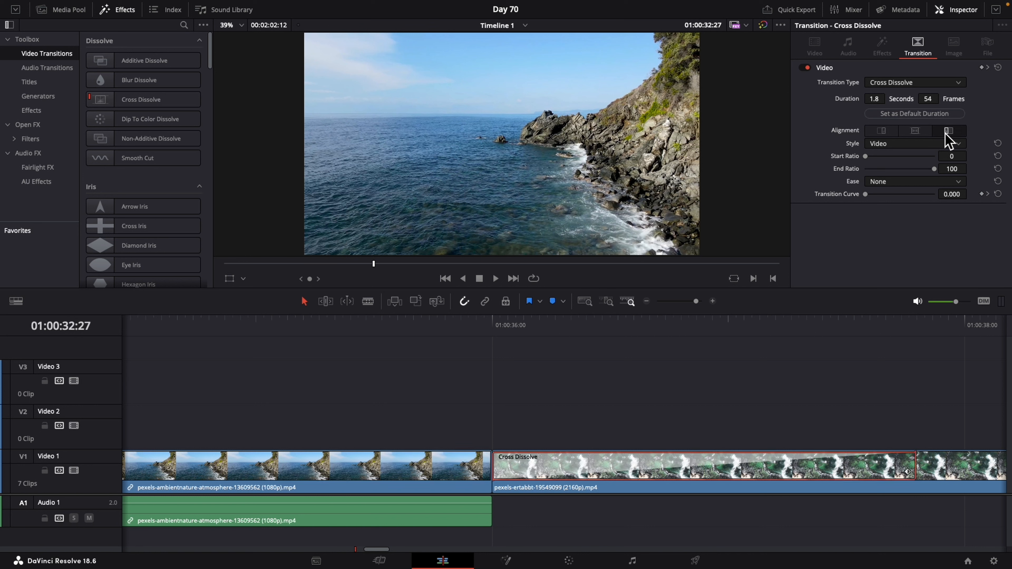
click(915, 133)
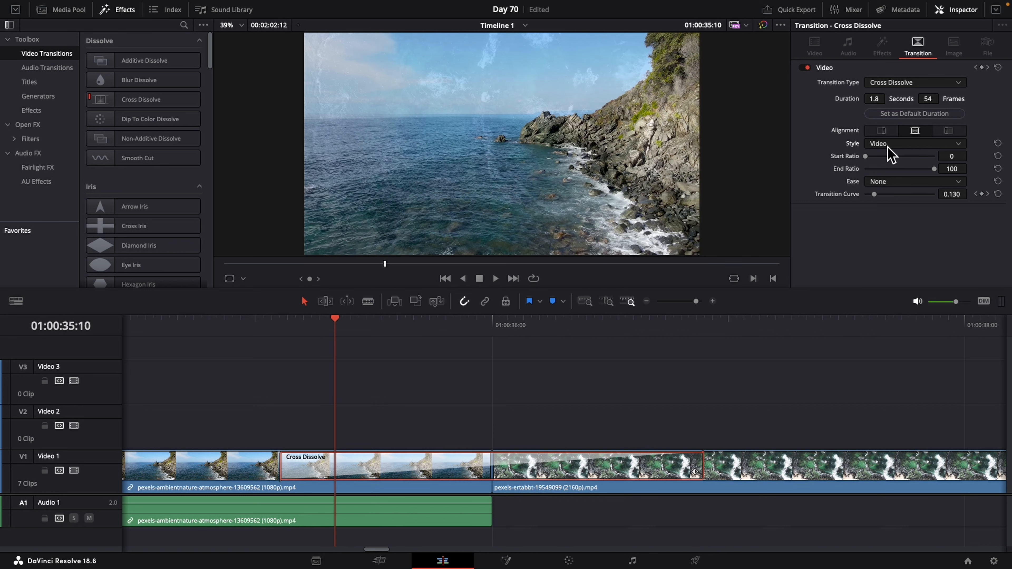
Try the Film, Additive, Subtractive and Highlights styles on the Cross Dissolve.
click(888, 145)
click(885, 169)
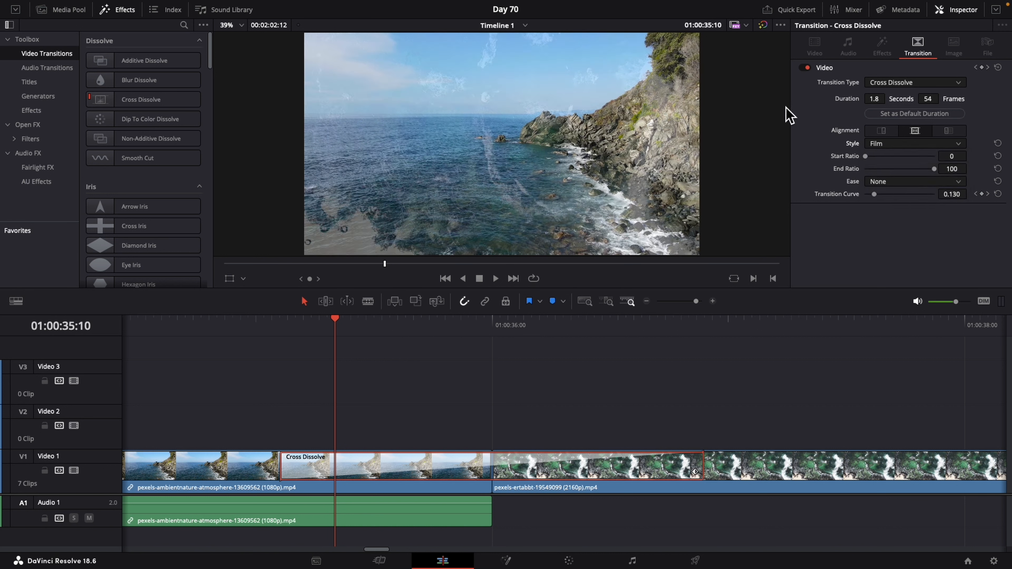
click(909, 146)
click(905, 180)
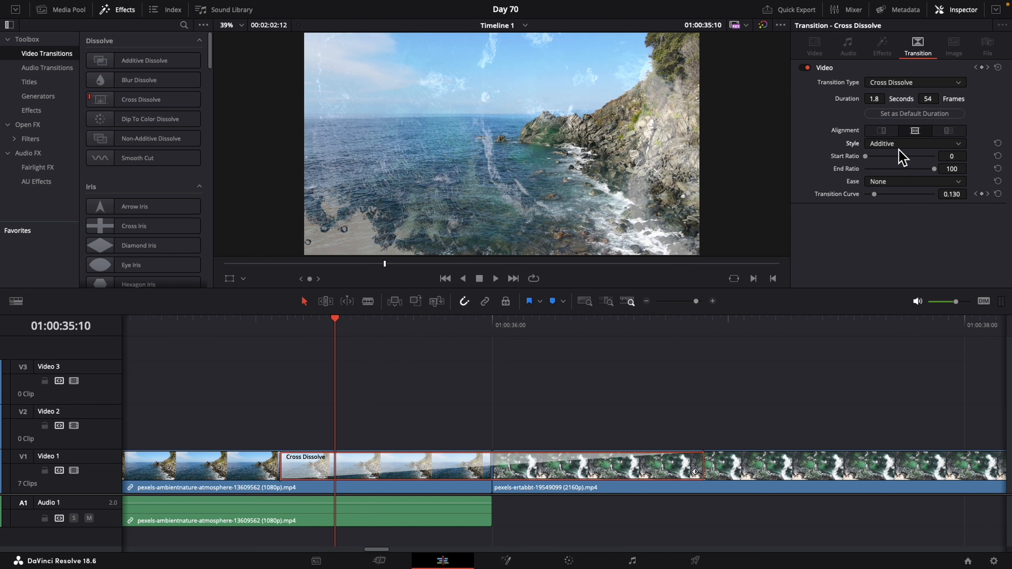
click(900, 146)
click(900, 195)
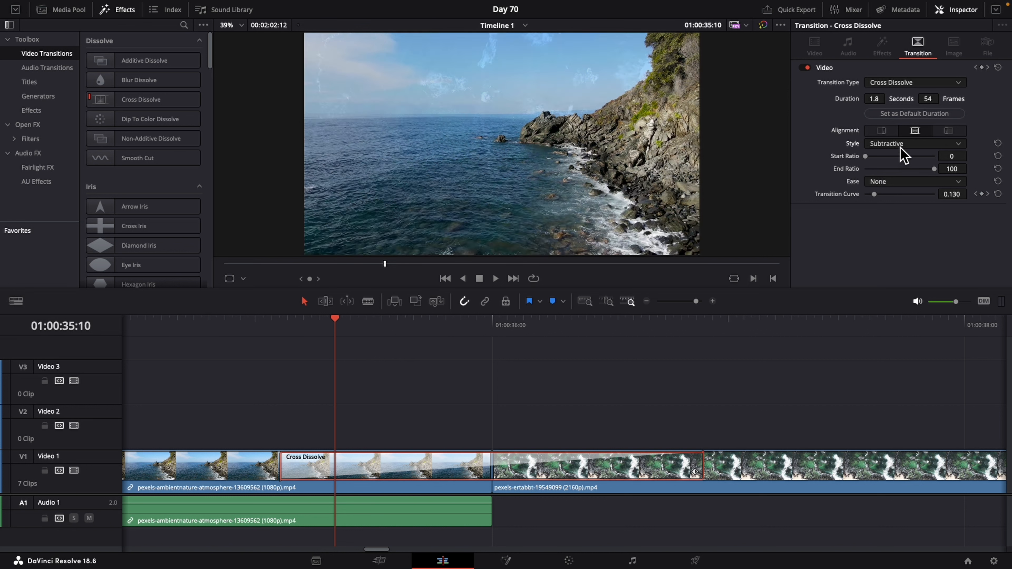
click(900, 147)
click(901, 204)
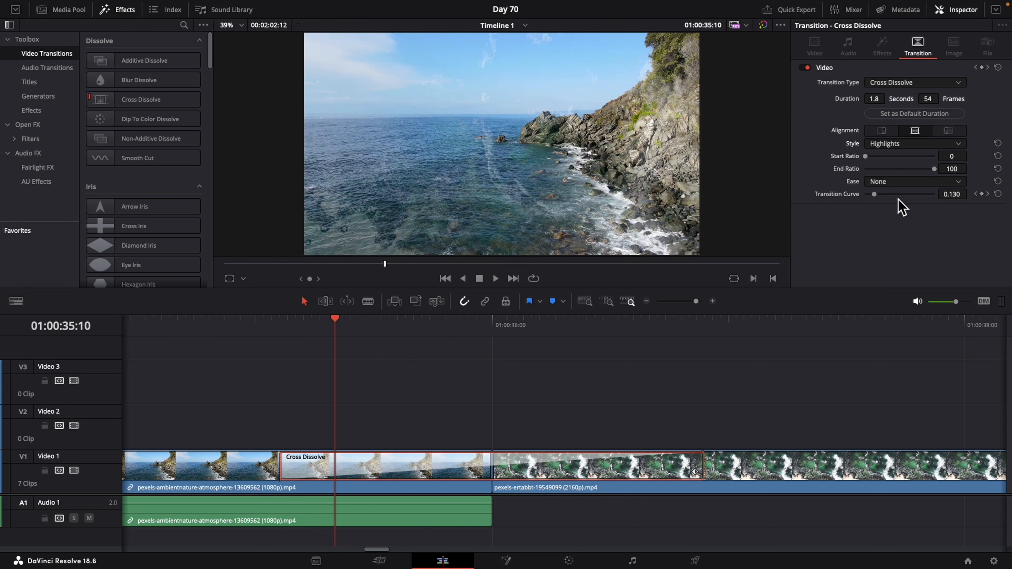
Try the Shadows style while scrubbing through the Cross Dissolve, and set the style back to Video.
click(888, 143)
click(885, 216)
drag(576, 322, 225, 409)
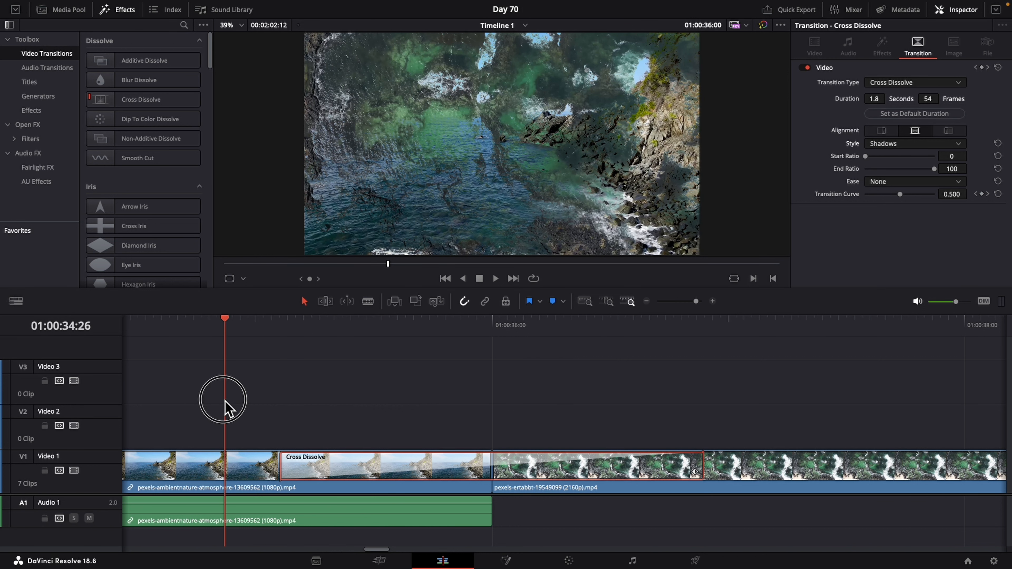
click(904, 146)
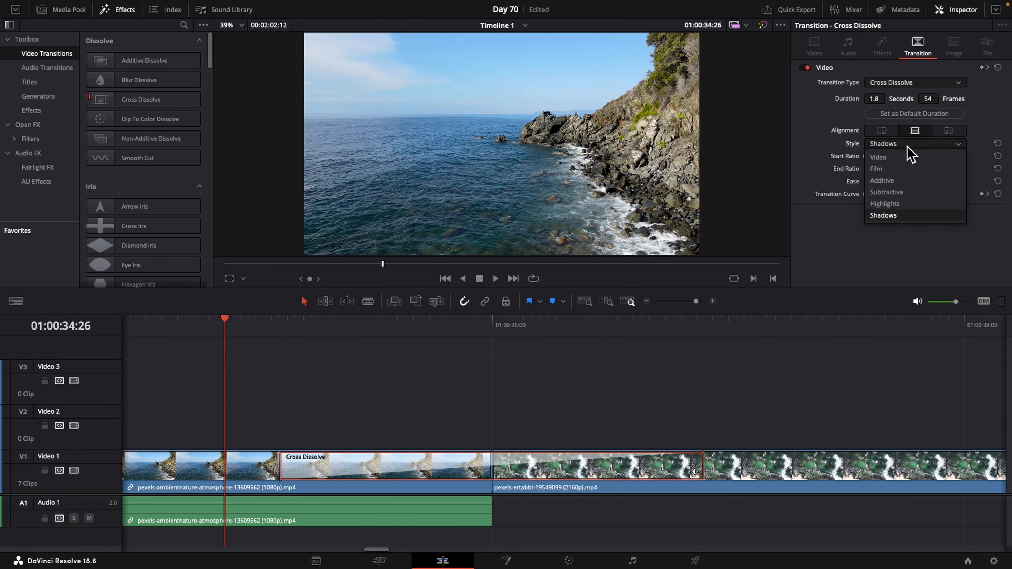
click(894, 158)
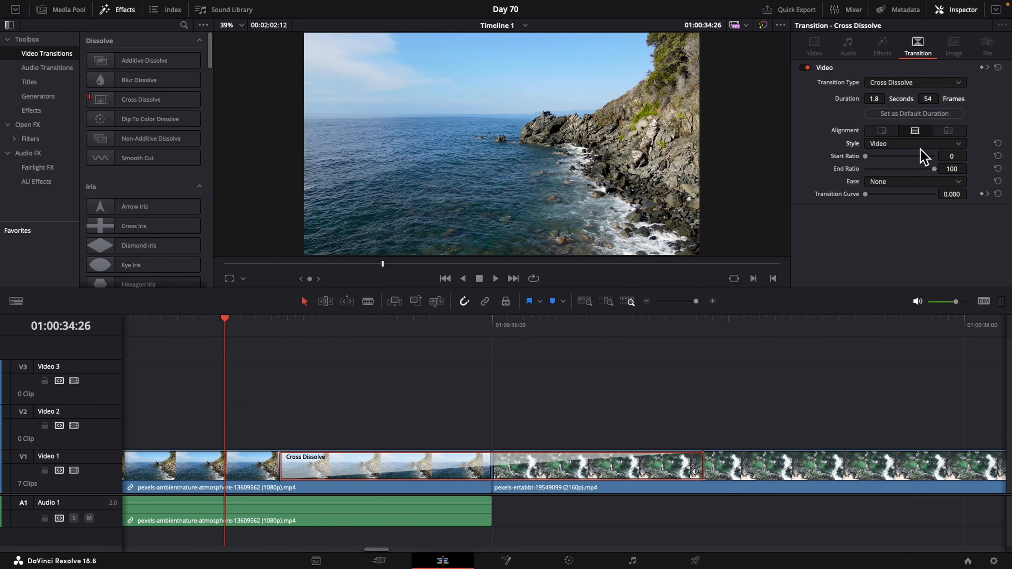
Compare the In, Out and In & Out easing on the Cross Dissolve, and set its ease to Custom.
click(890, 183)
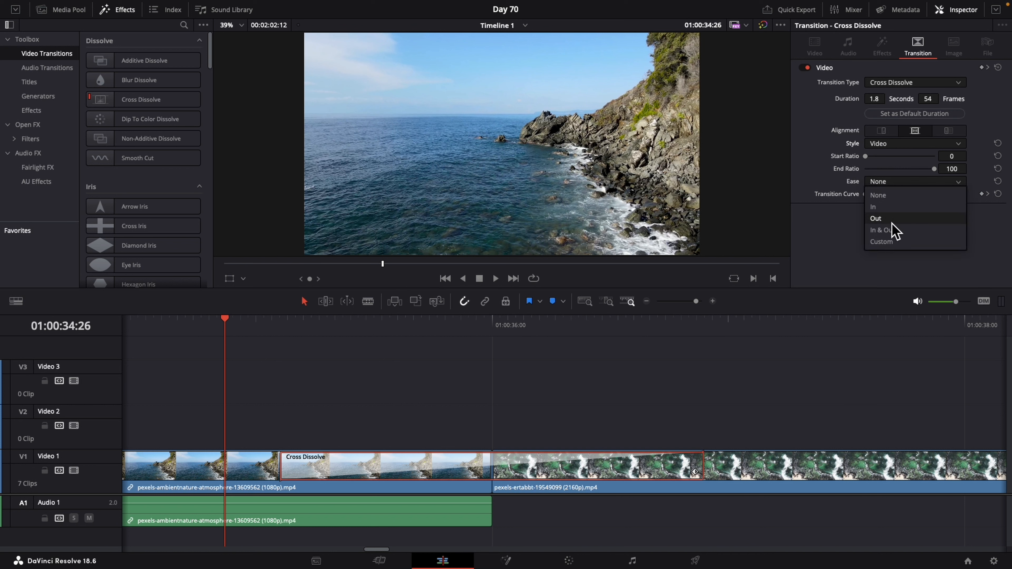
click(889, 207)
key(ctrl+z)
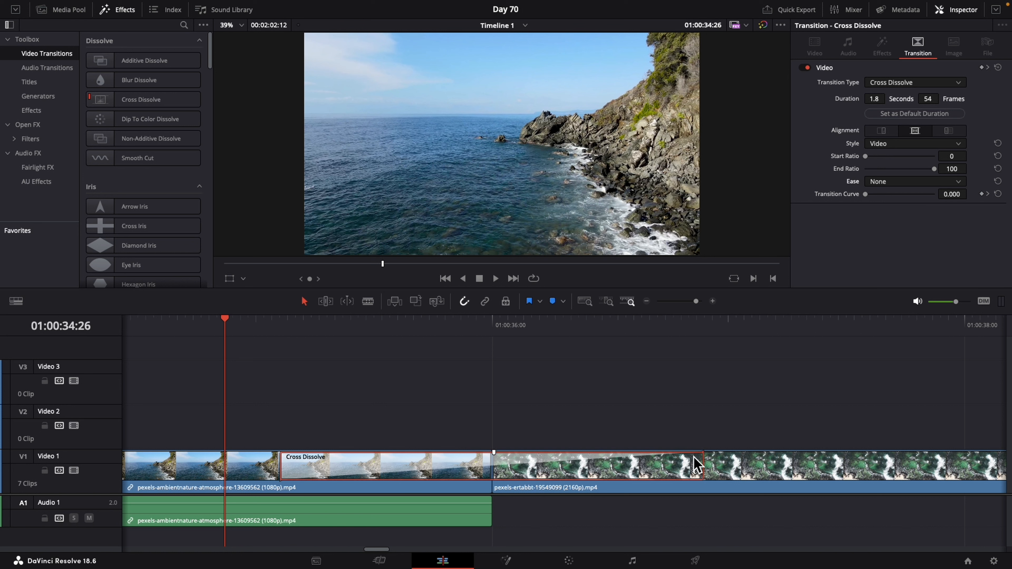
click(914, 182)
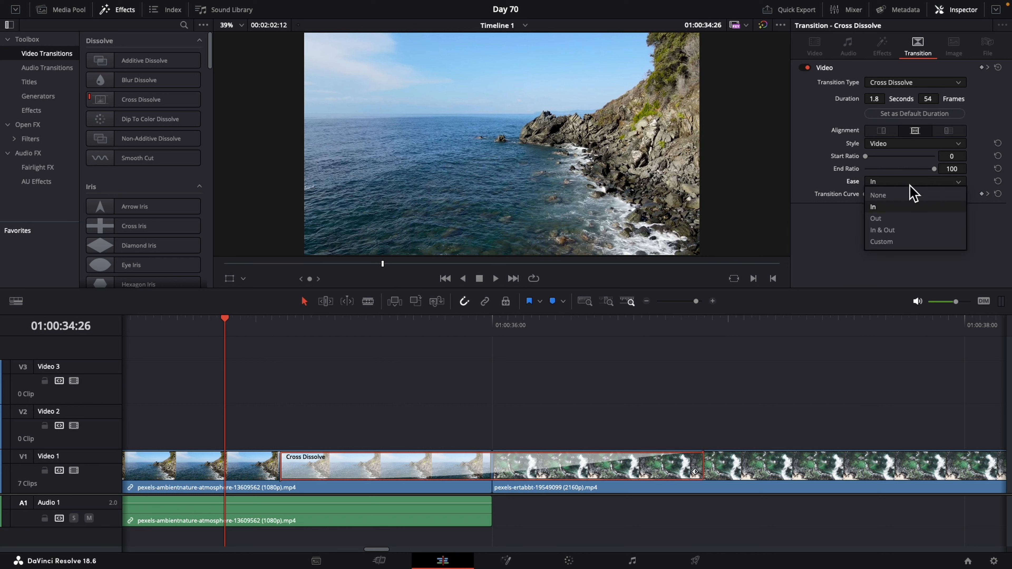
click(897, 220)
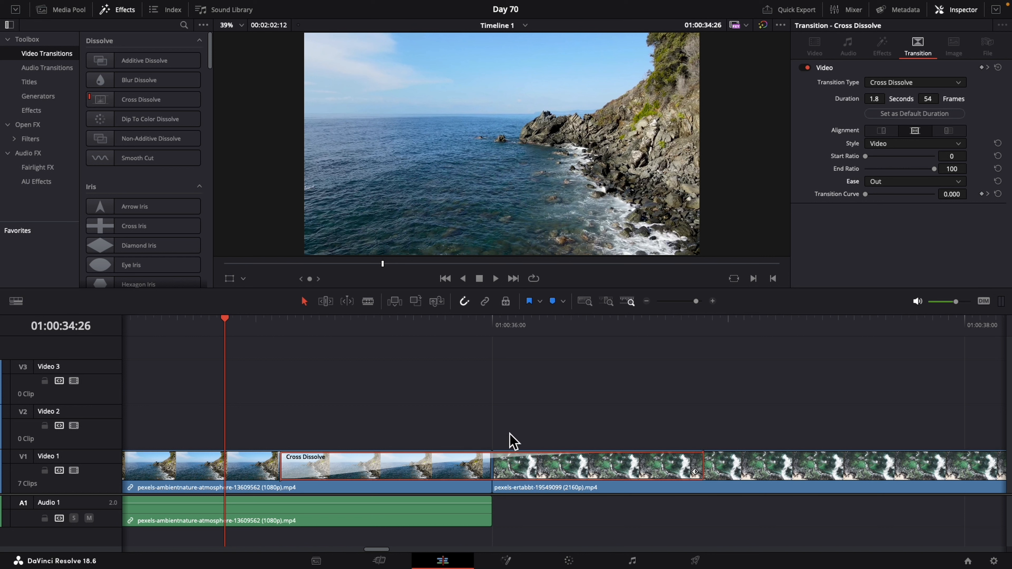
click(898, 184)
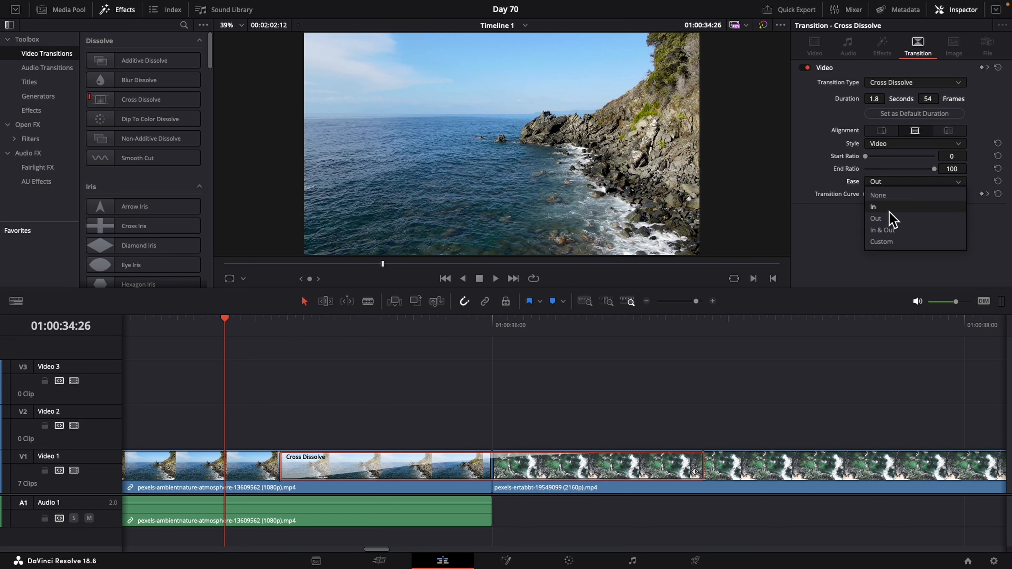
click(885, 232)
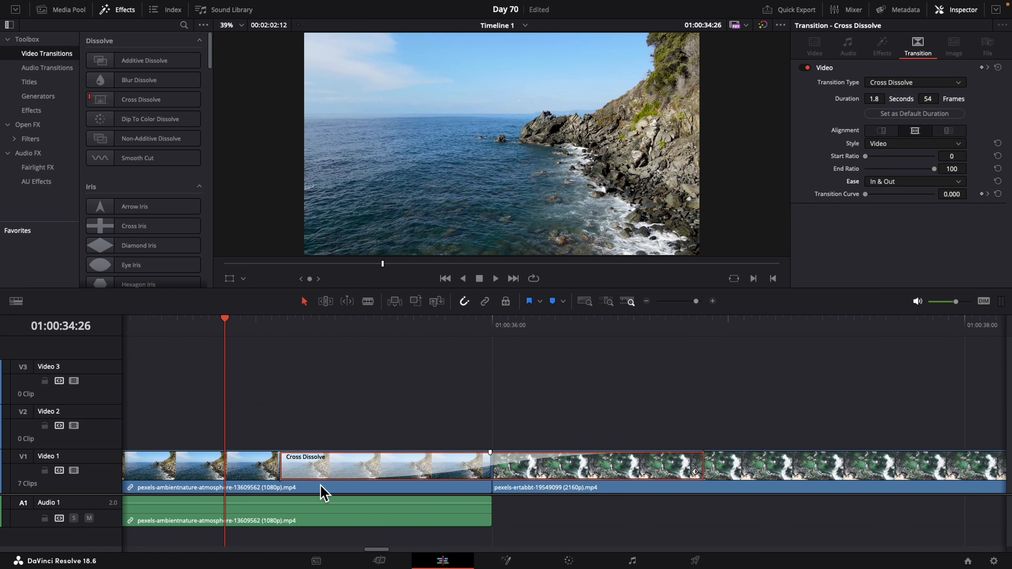
click(902, 183)
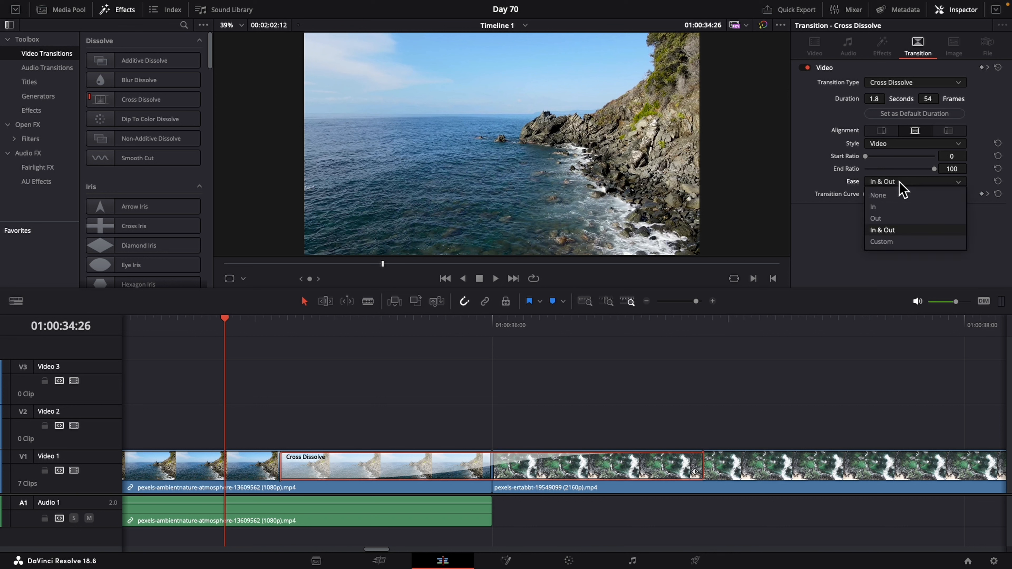
click(891, 244)
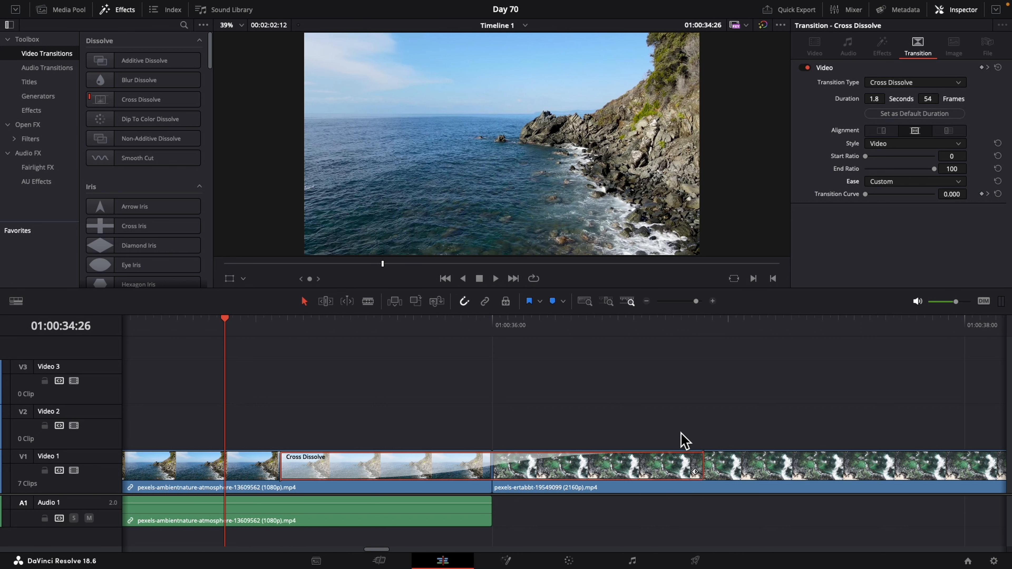
Make the Video 1 track taller and compare the timeline's video view options, keeping the filmstrip view.
drag(101, 474, 109, 380)
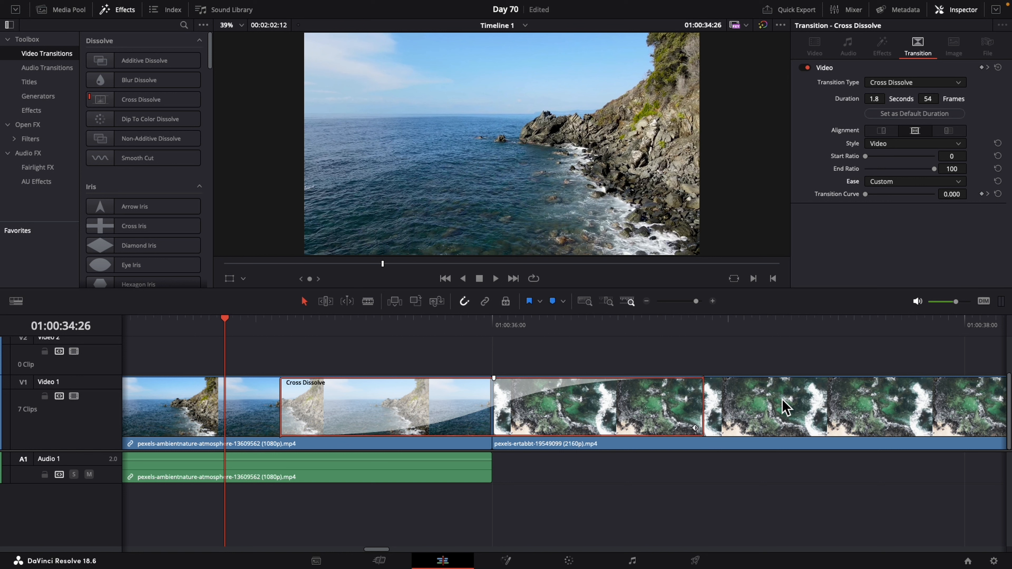
click(16, 301)
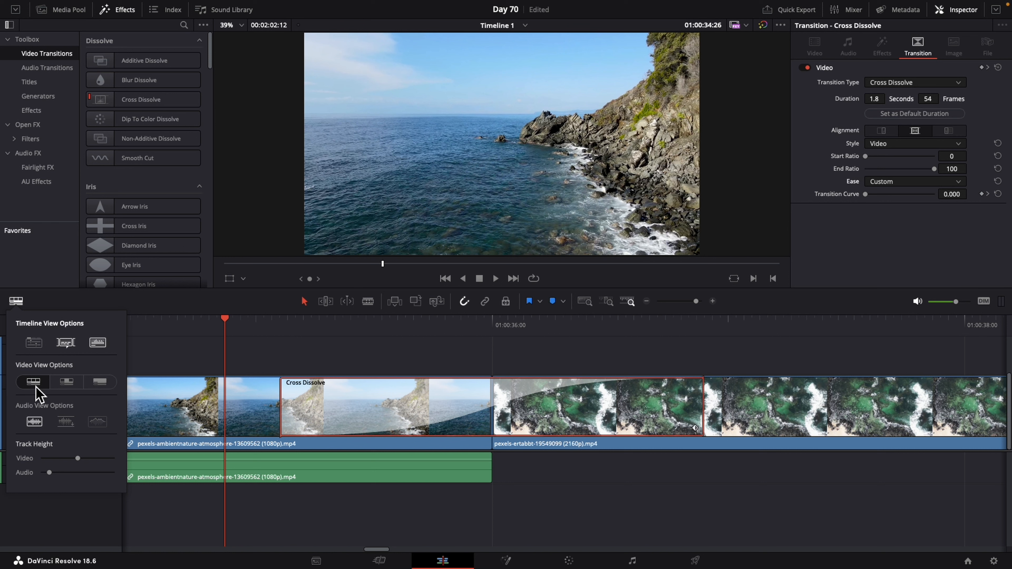
click(100, 383)
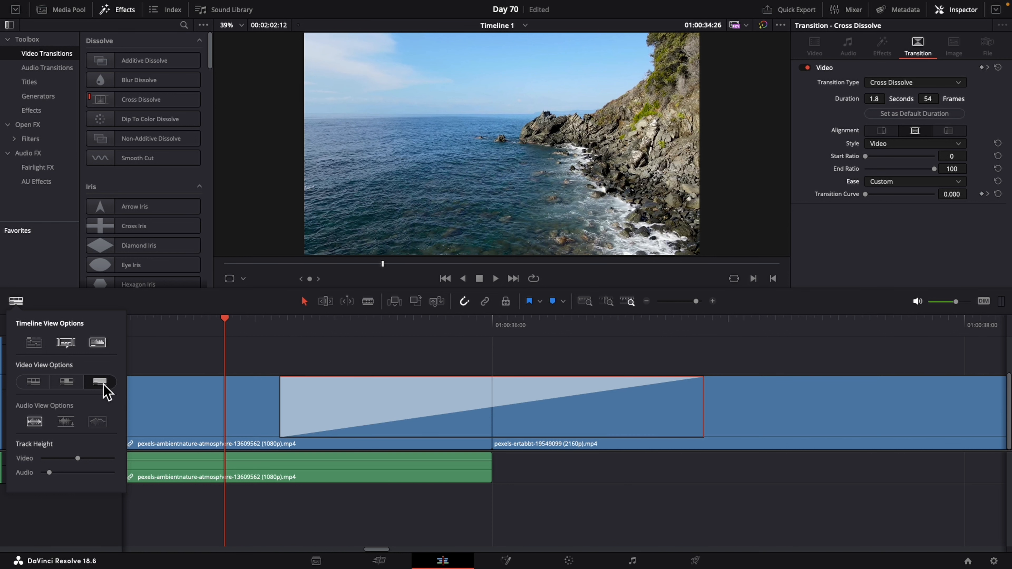
click(66, 383)
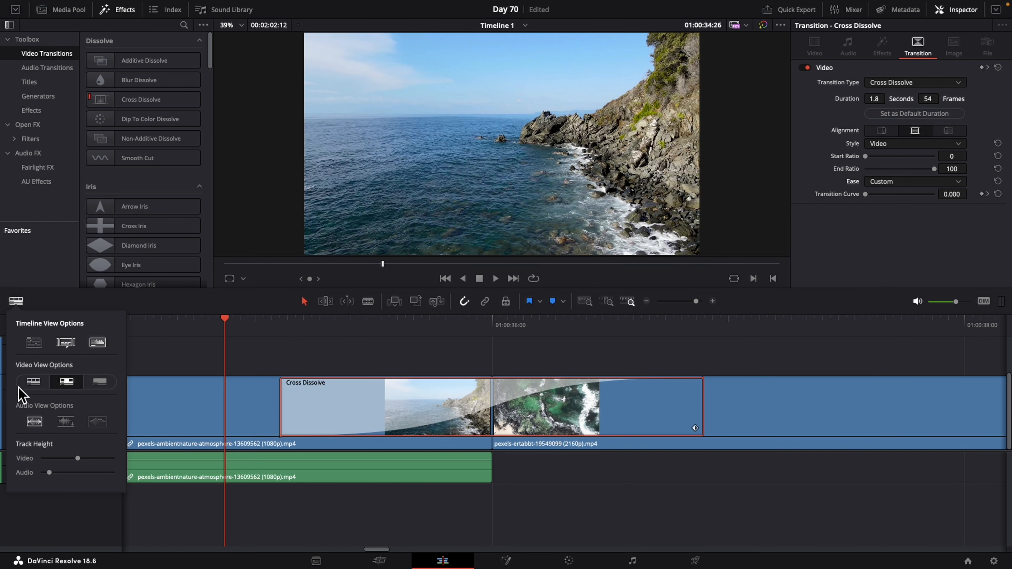
click(32, 383)
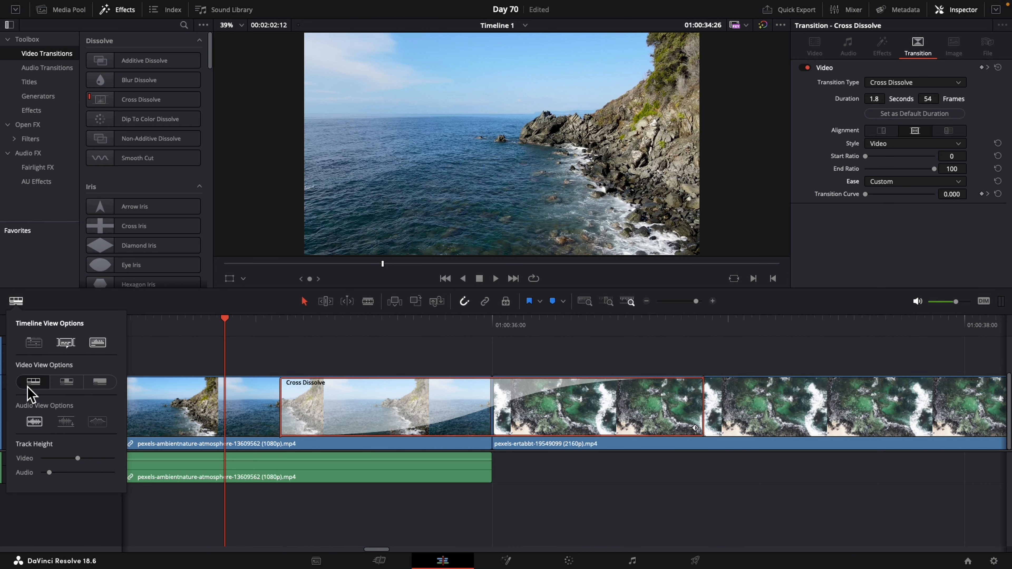
click(81, 308)
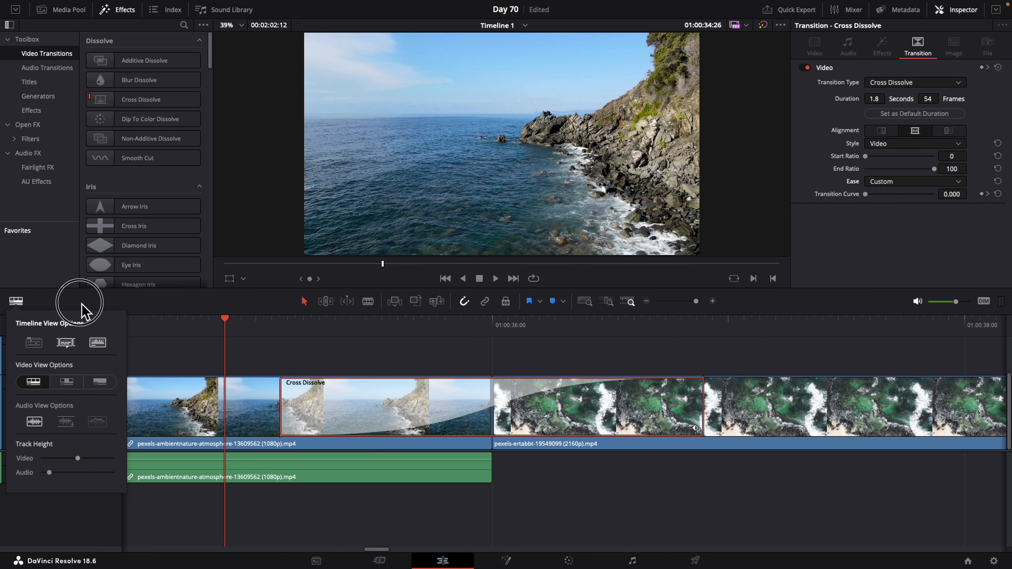
Open the Cross Dissolve's transition curve and reshape its start keyframe handle so the curve rises steeply early on.
click(696, 428)
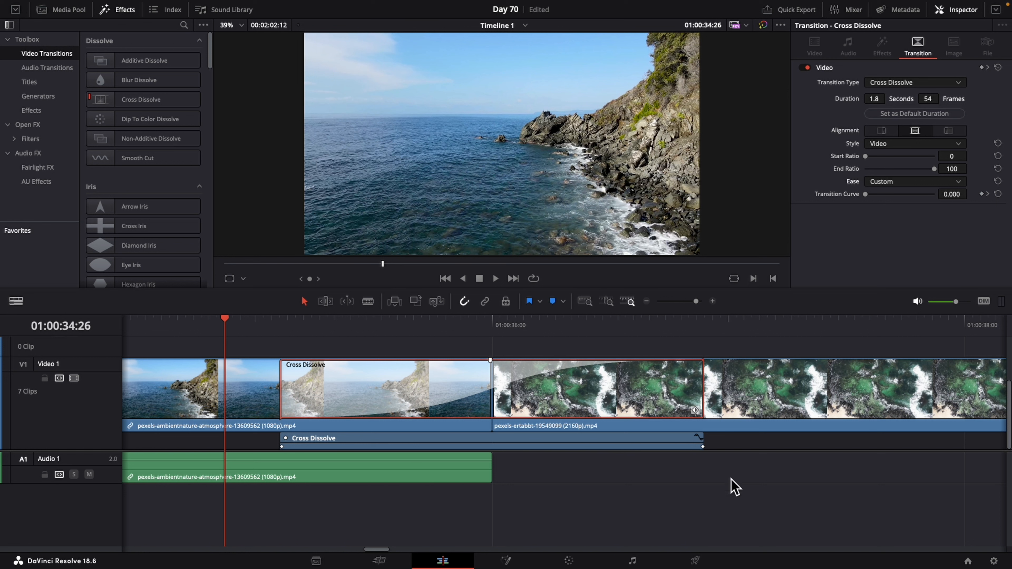
click(700, 441)
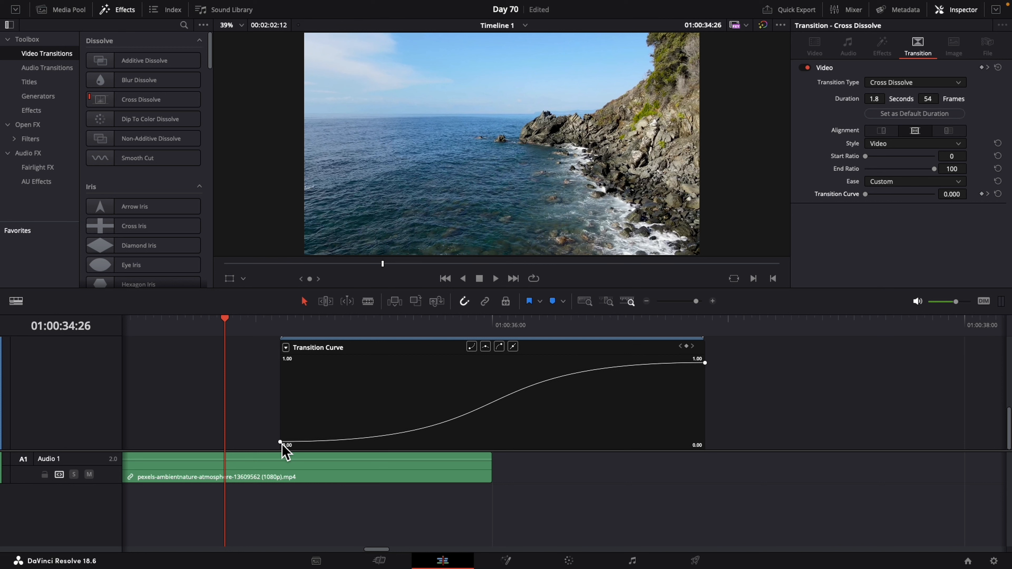
click(281, 443)
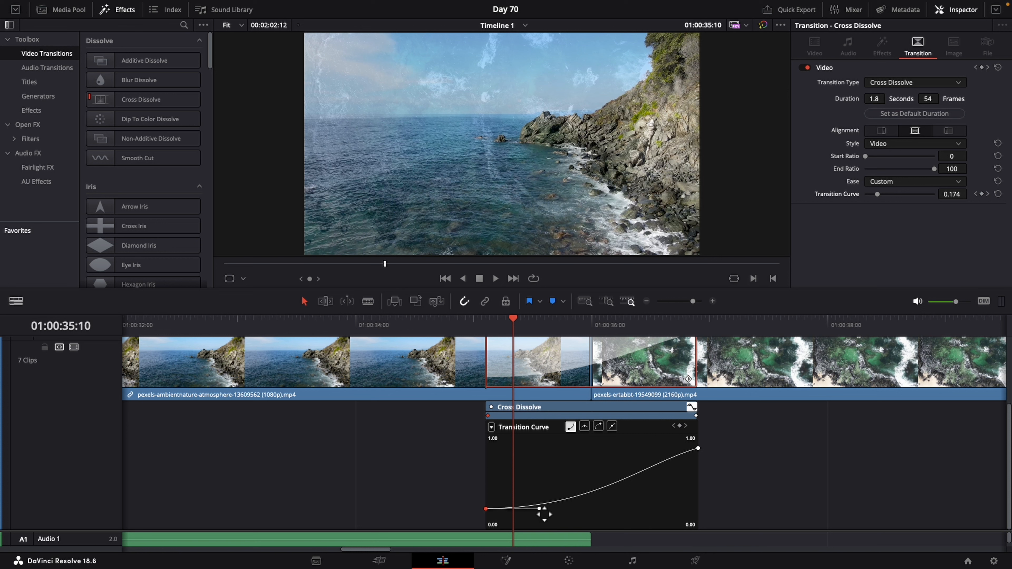
drag(539, 509, 550, 530)
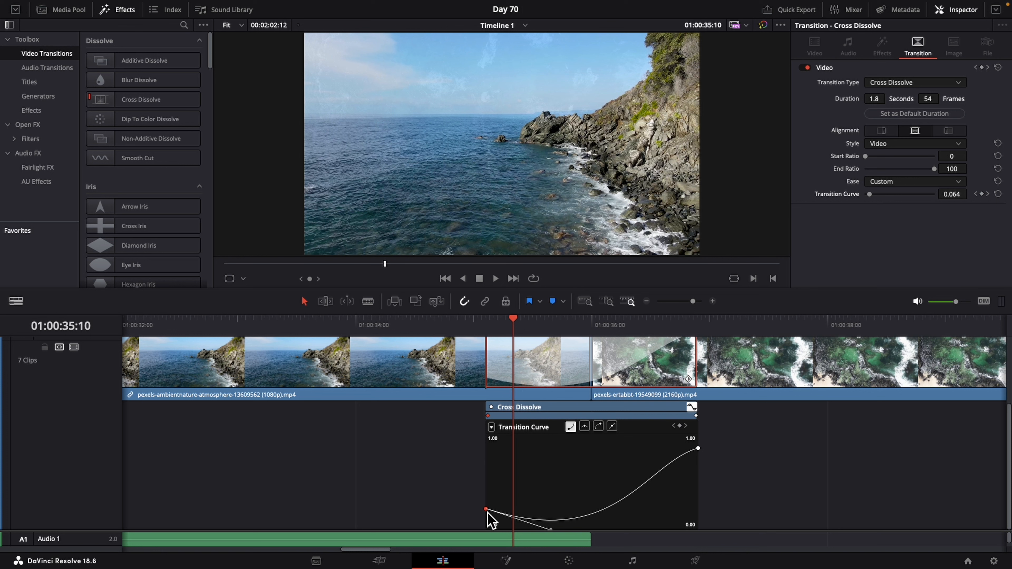
drag(487, 513, 508, 455)
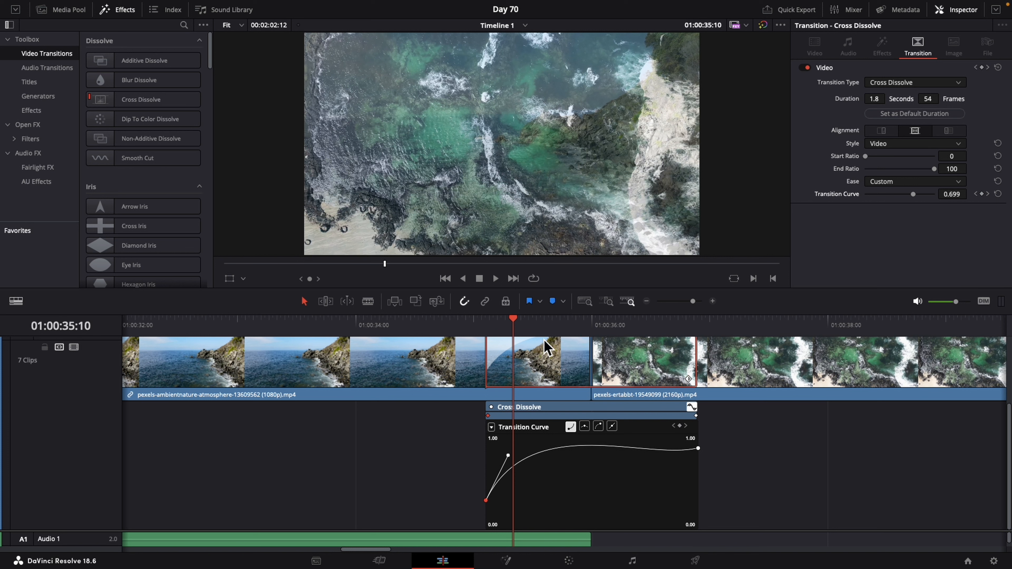
Pull the Cross Dissolve's end keyframe handle down so the transition curve dips before the end, and shift the whole curve upward.
click(597, 426)
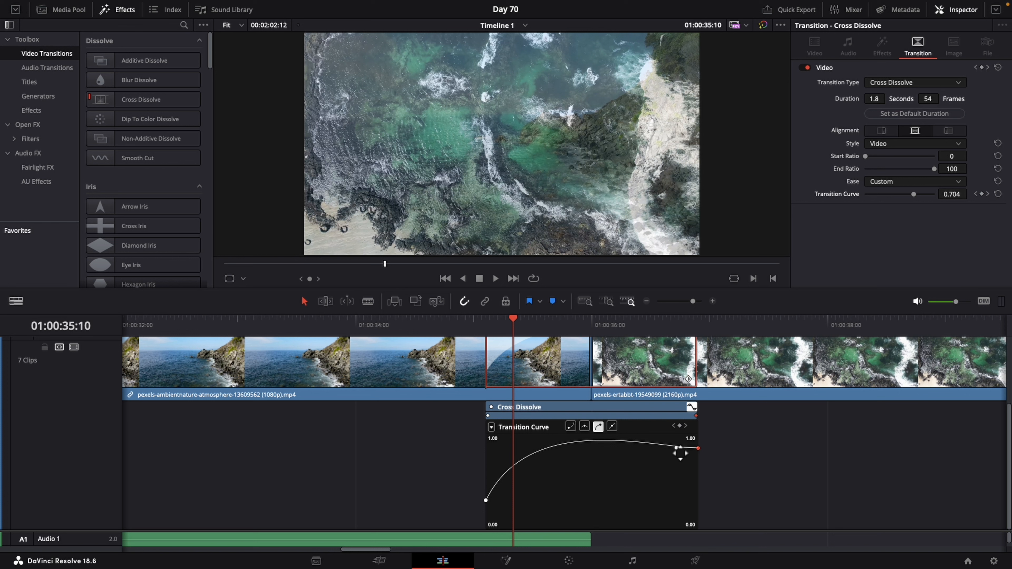
drag(676, 448, 685, 538)
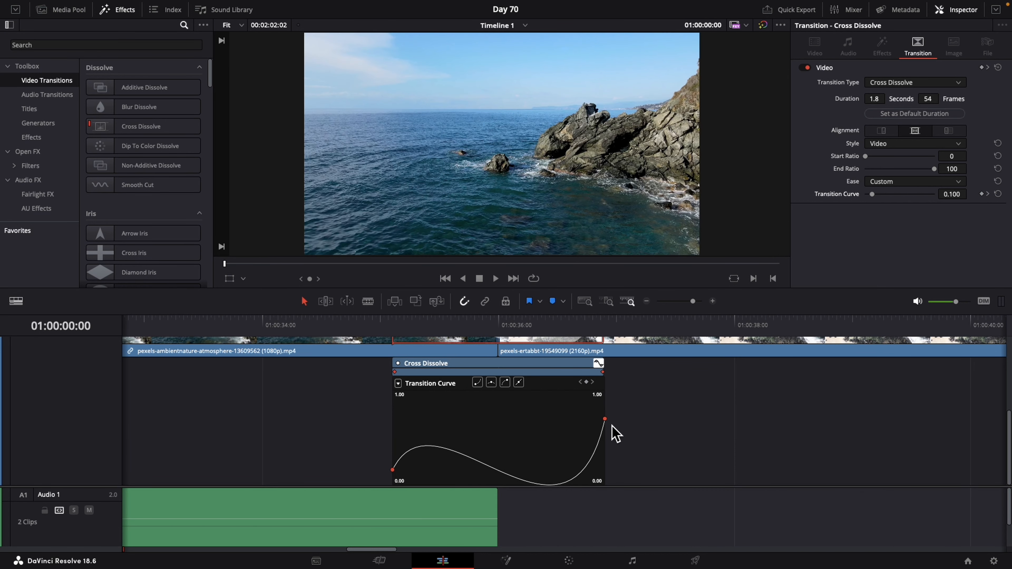
drag(480, 465, 483, 430)
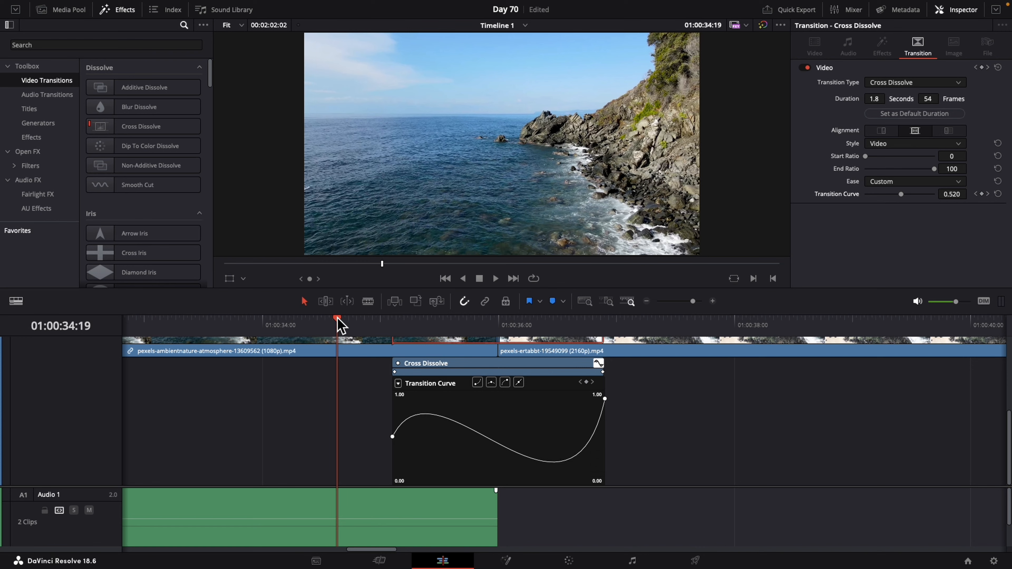
Scrub through the Cross Dissolve to 01:00:36:07, add a Transition Curve keyframe there and reposition it.
drag(336, 321, 529, 356)
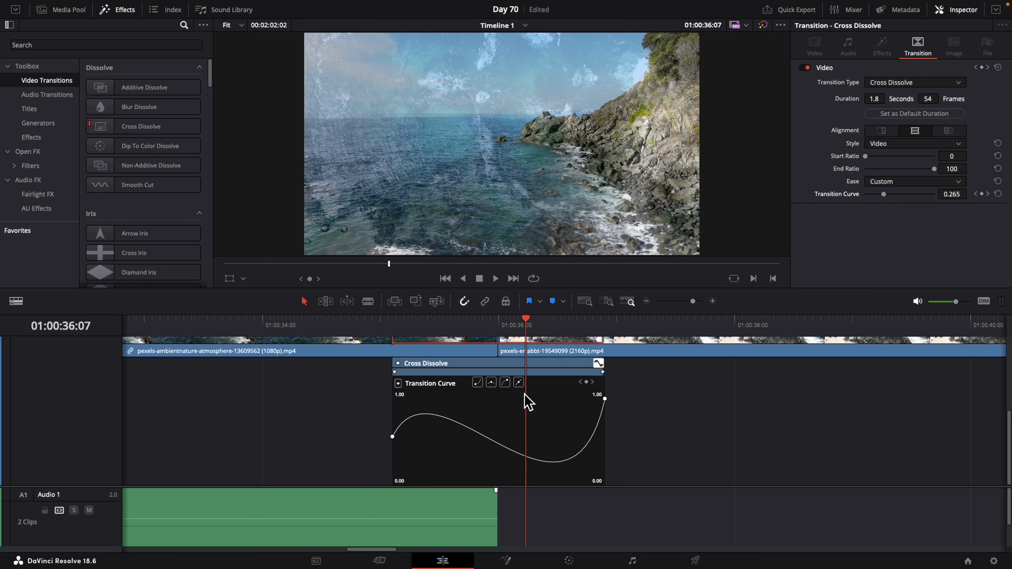
click(587, 382)
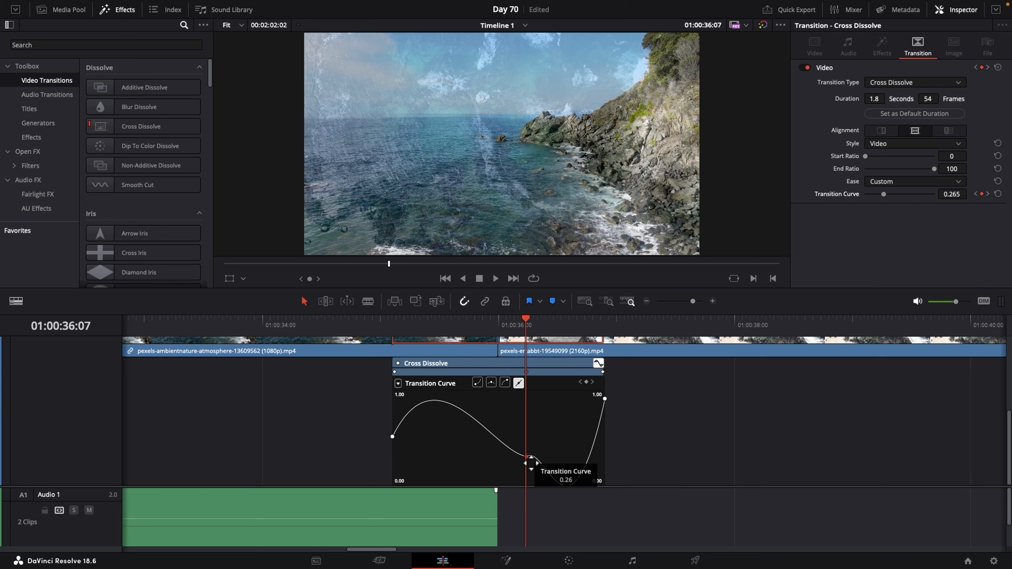
drag(529, 463, 499, 441)
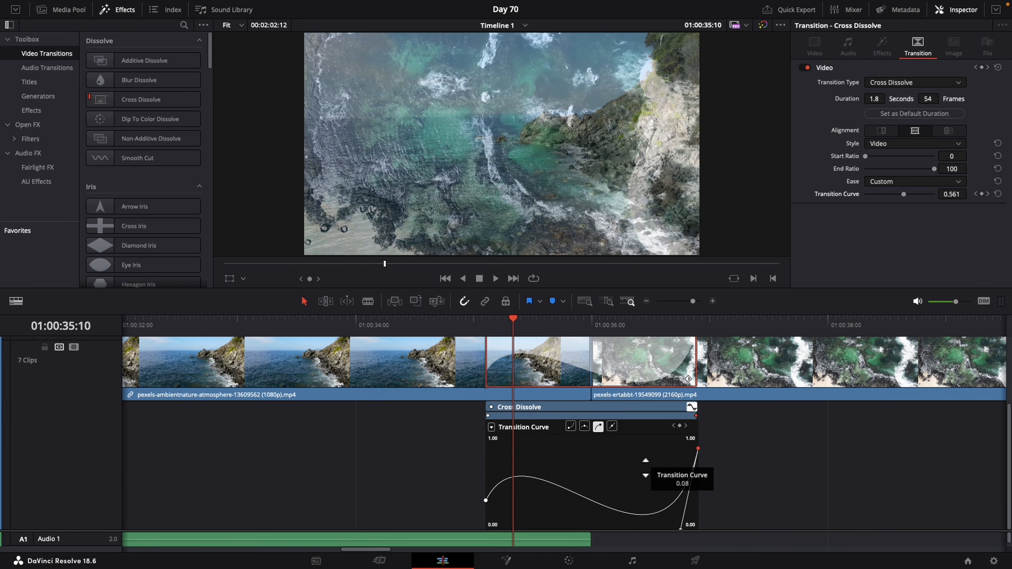
Save the customised Cross Dissolve as a transition preset named Cross Dissolve Preset.
drag(662, 462, 673, 474)
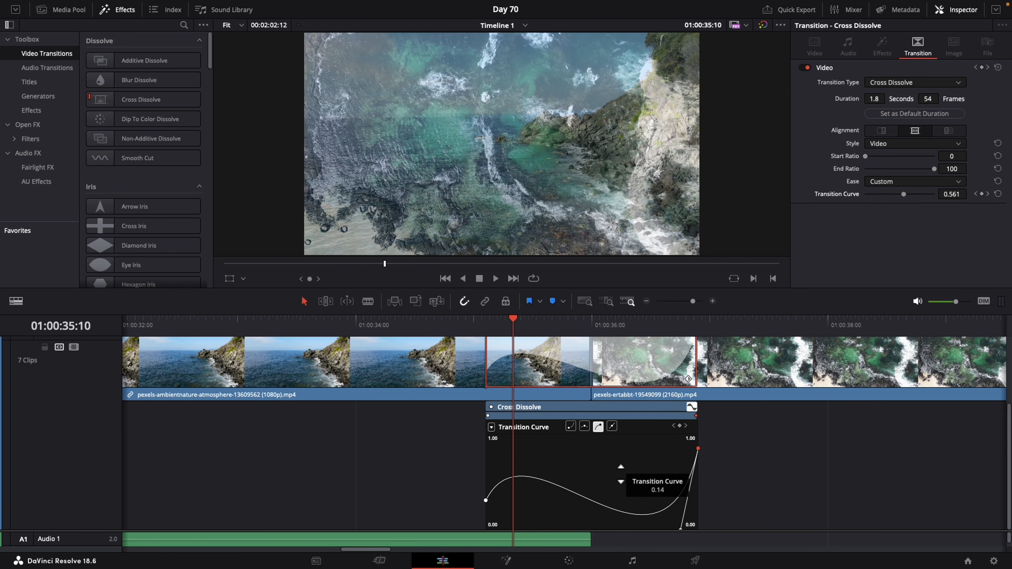
scroll(538, 381, up, 1)
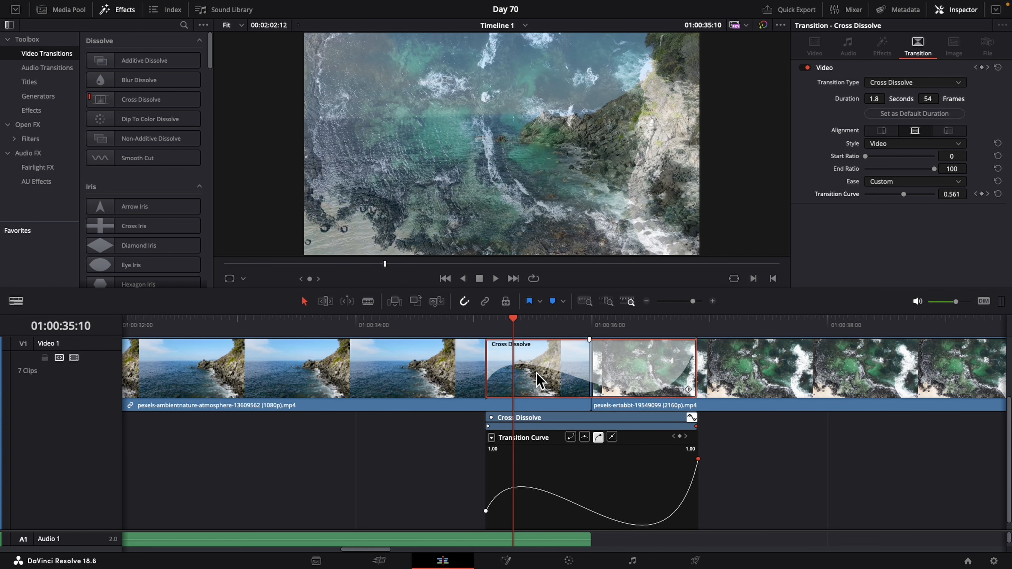
right_click(537, 379)
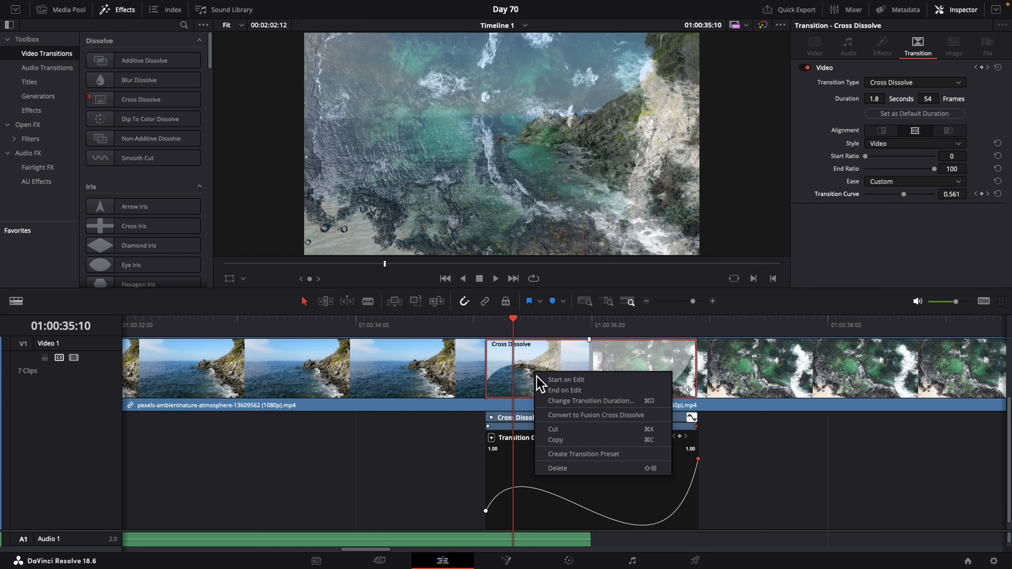
click(575, 455)
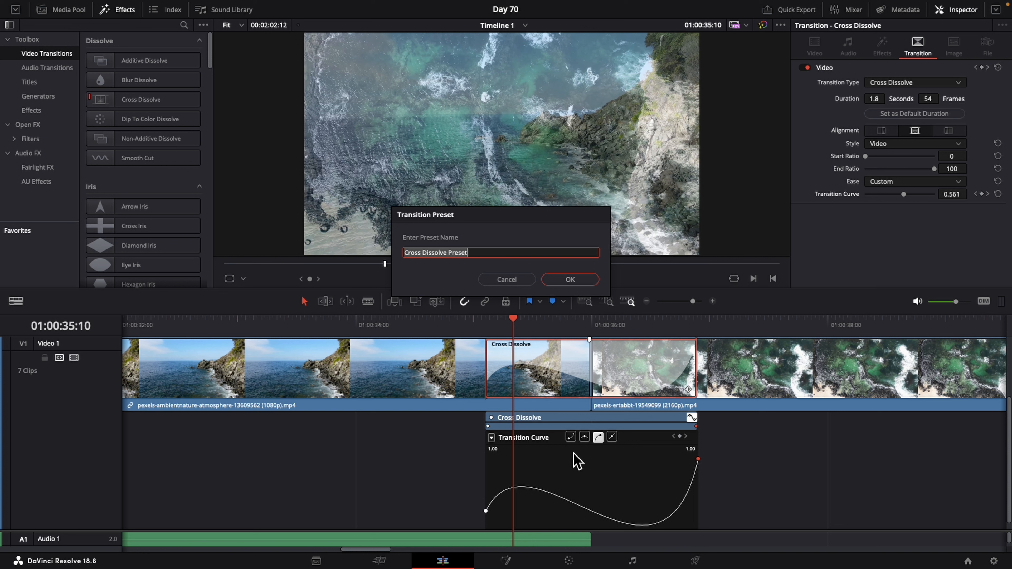
click(576, 281)
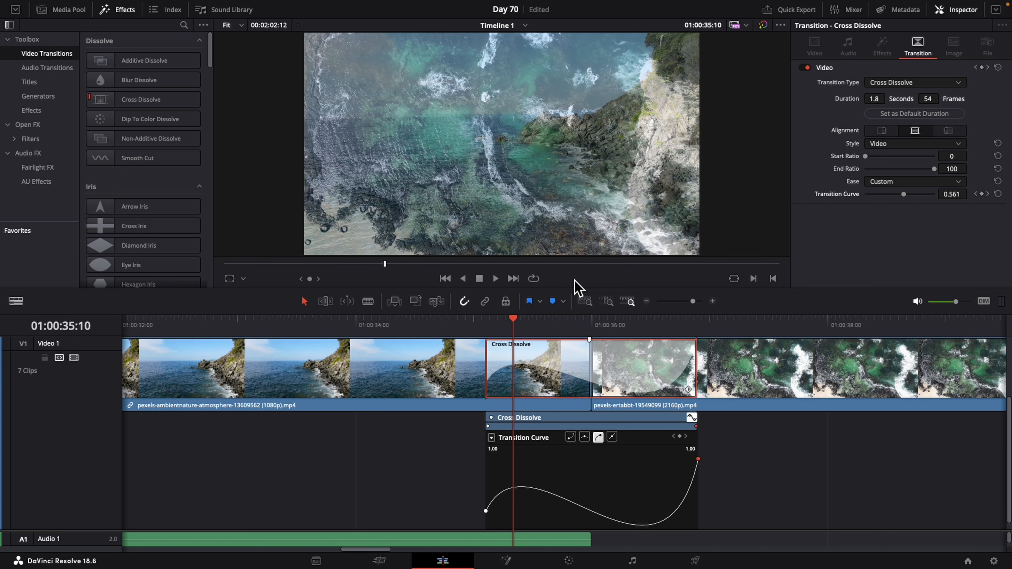
Search the video transitions for "pres" and select the Cross Dissolve Preset.
key(ctrl+f)
click(82, 43)
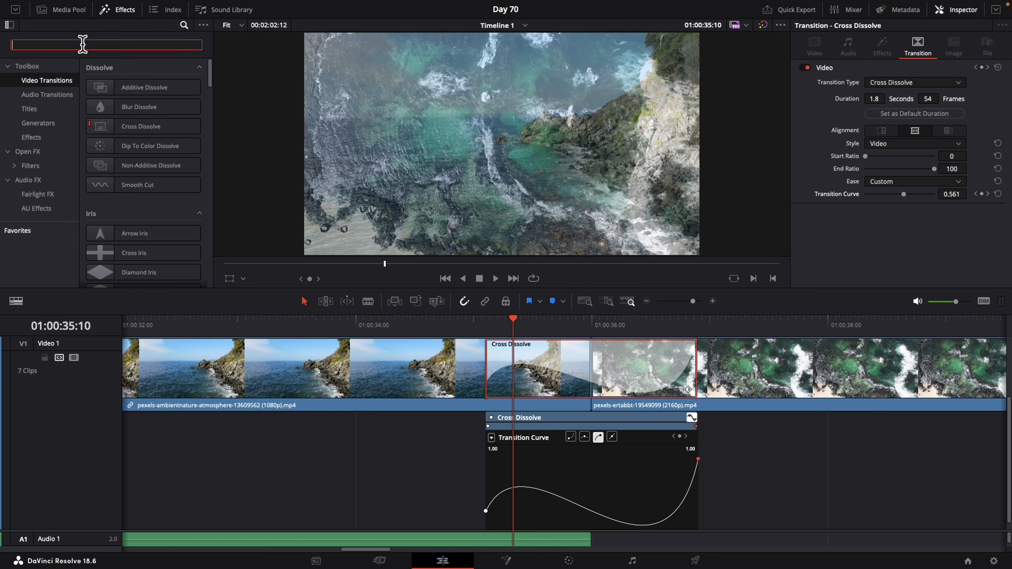
text(pres)
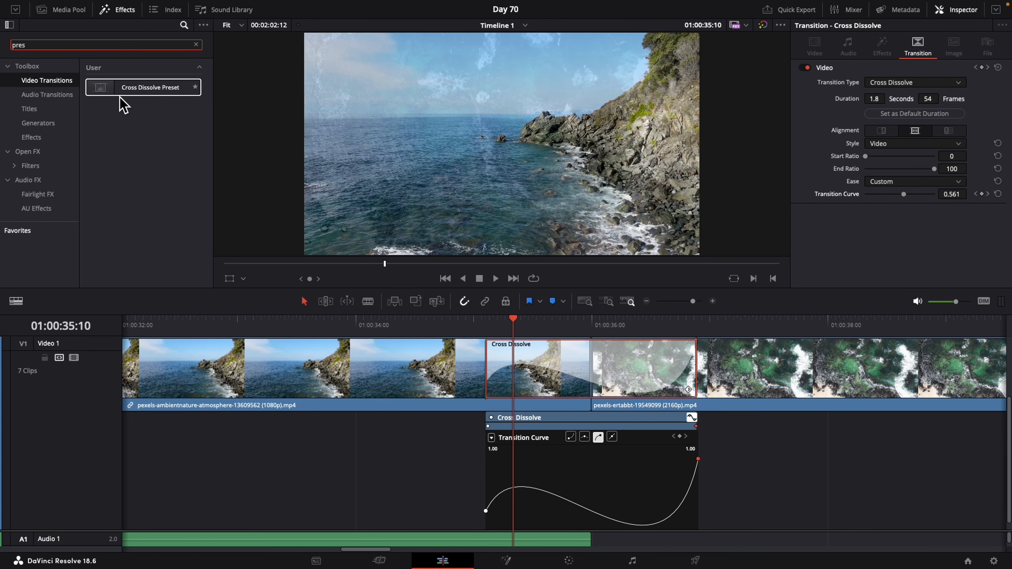
click(120, 91)
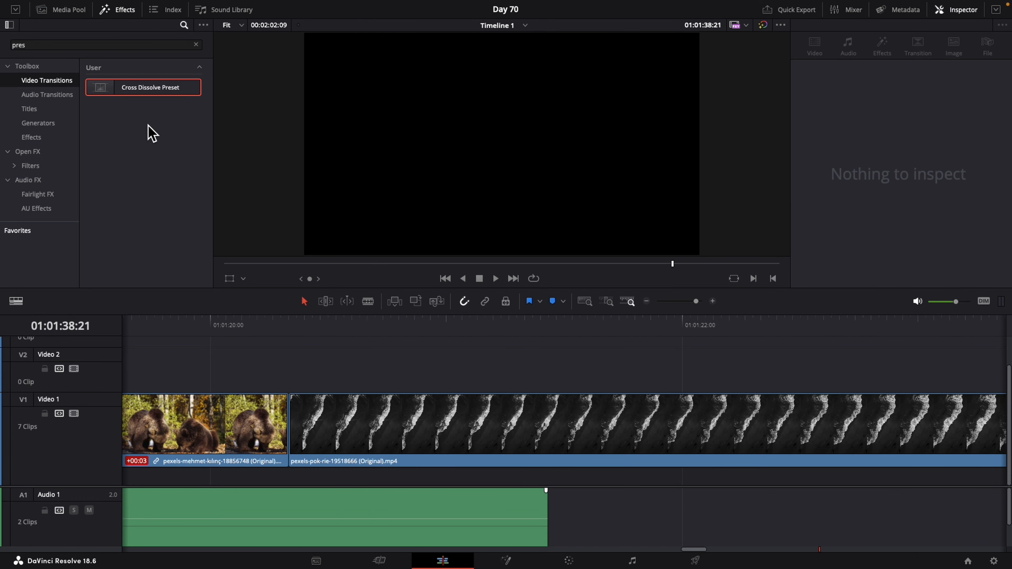
Apply the Cross Dissolve Preset to the cut between the bear clip and the black-and-white shoreline clip, and inspect its curve.
drag(147, 87, 289, 421)
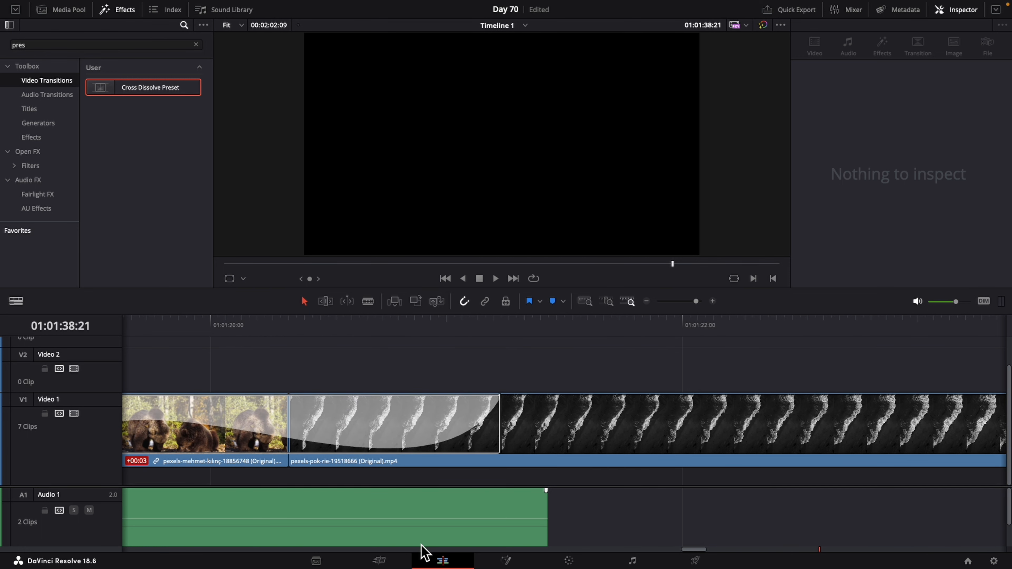
drag(693, 549, 686, 553)
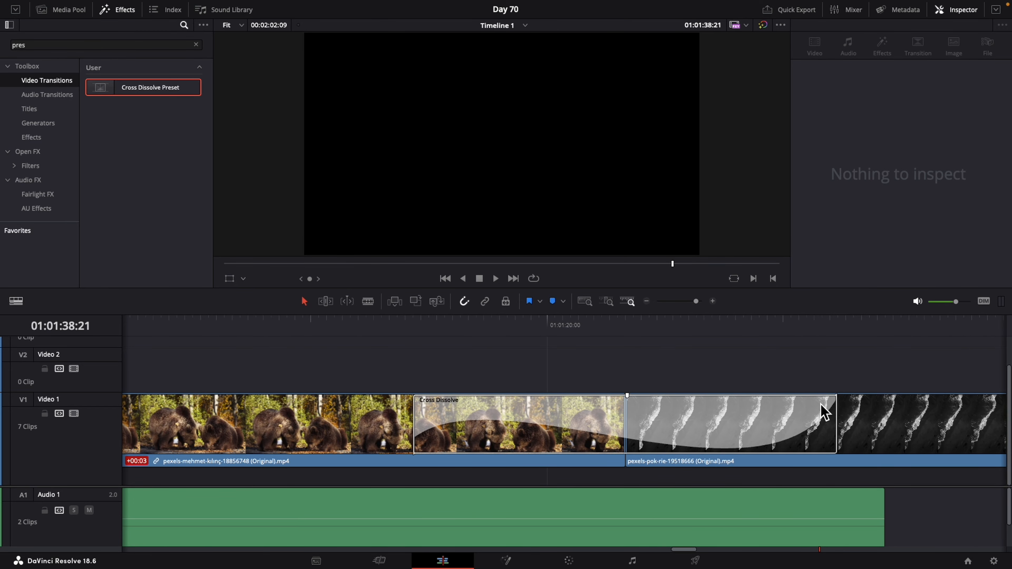
click(535, 433)
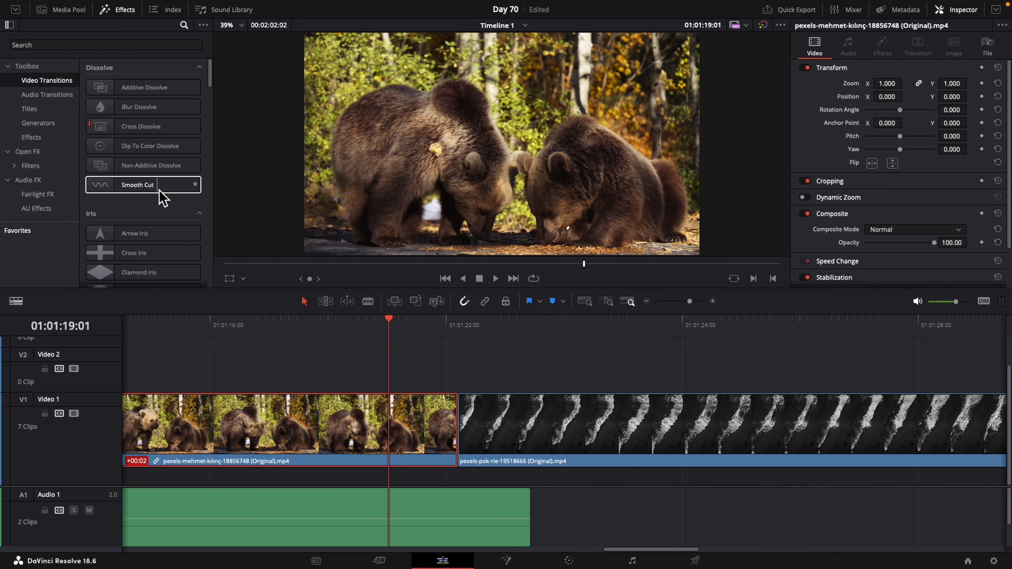
Add a Triangle Iris transition between the bear clip and the black-and-white shoreline clip, and preview it with its settings open.
scroll(158, 198, down, 3)
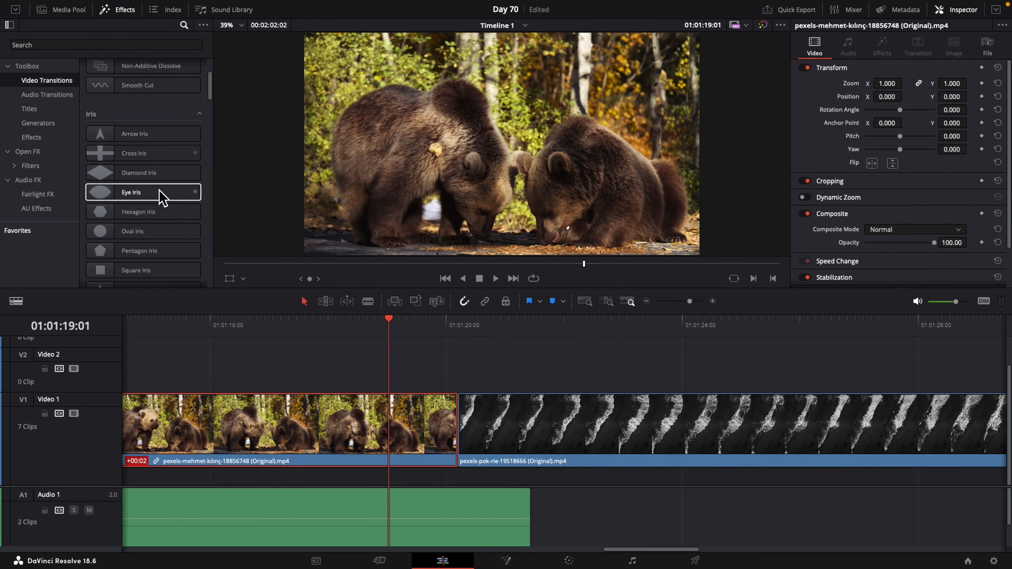
scroll(157, 195, down, 3)
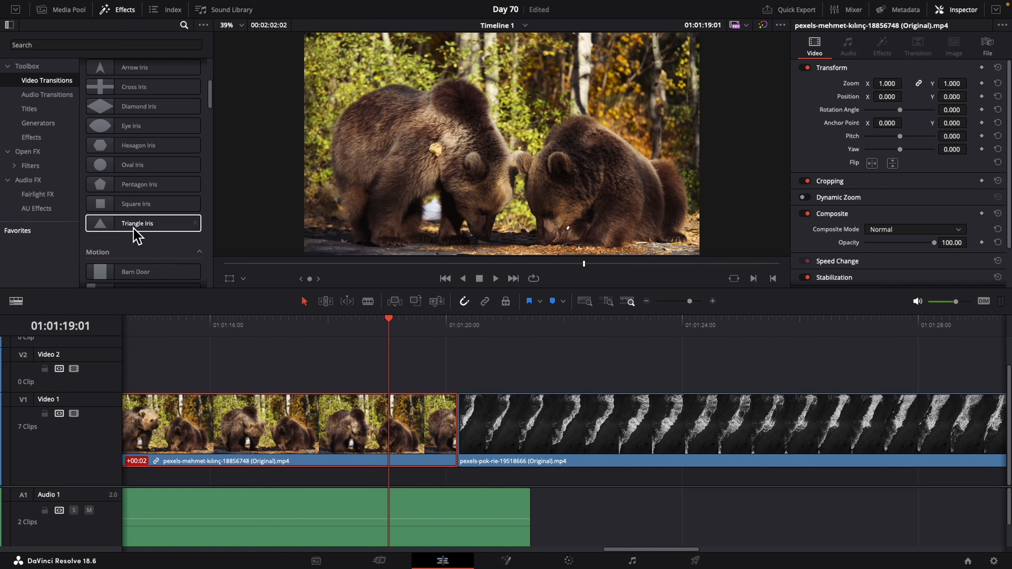
drag(128, 231, 461, 439)
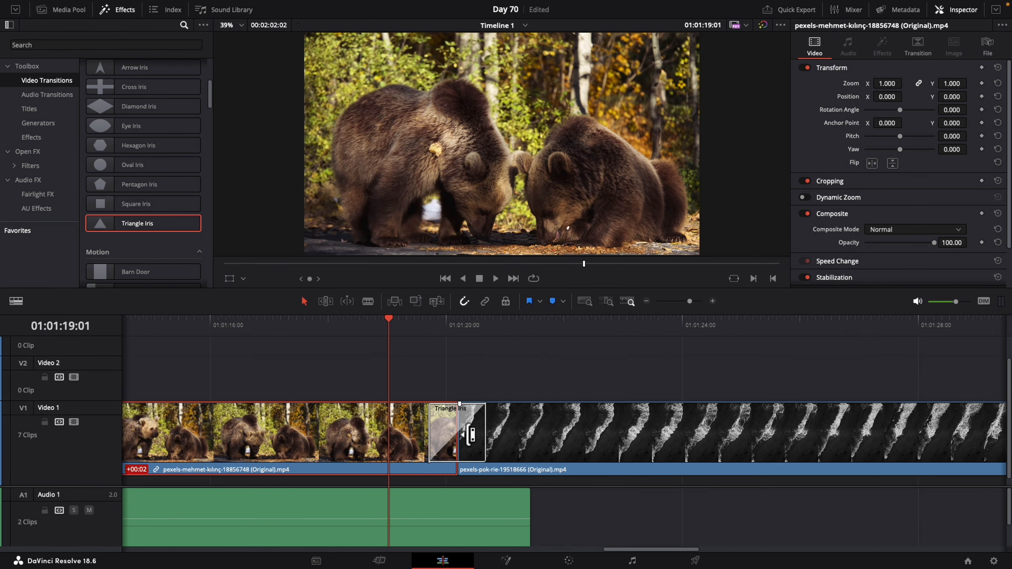
click(443, 432)
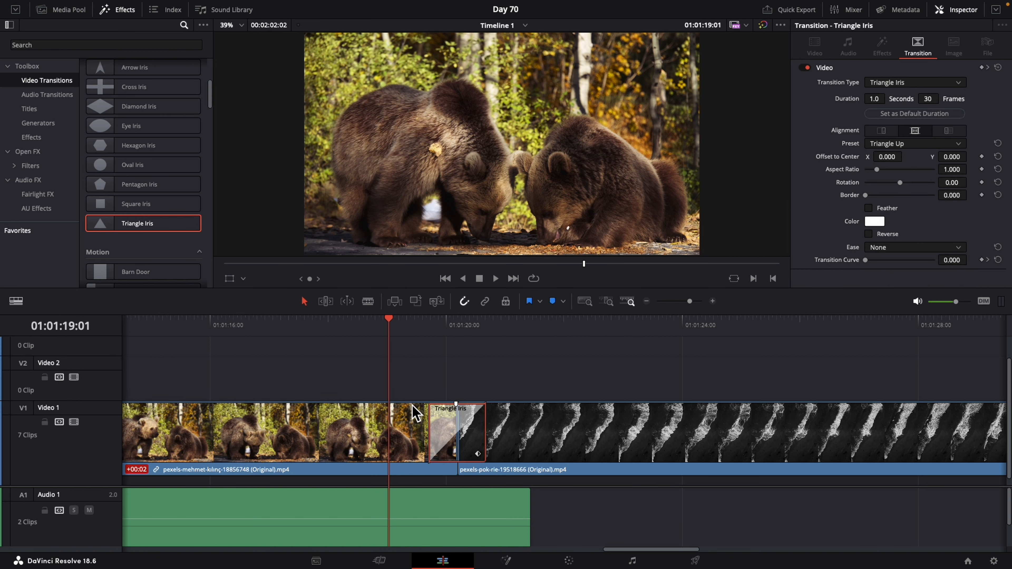
key(space)
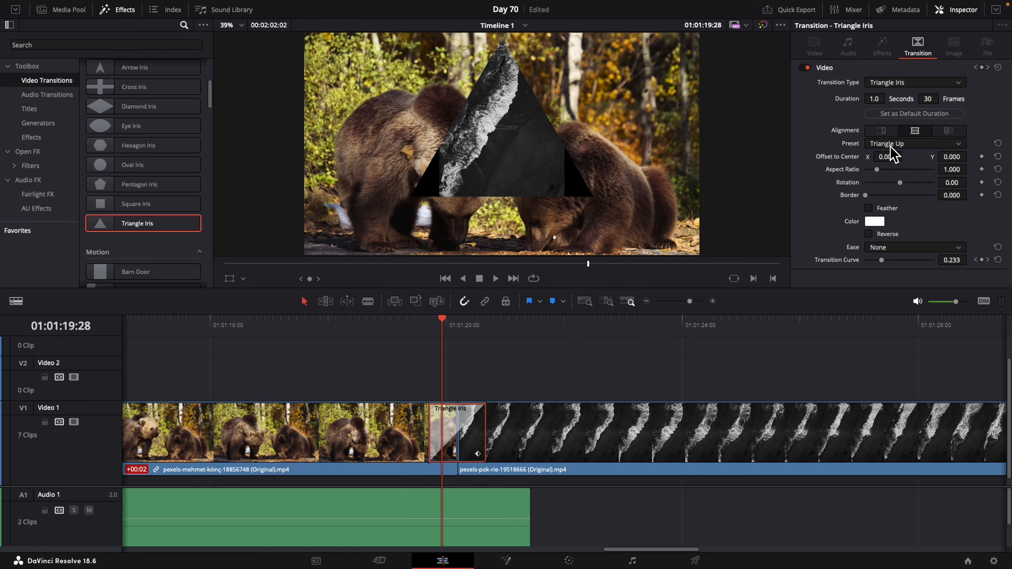
Compare the Triangle Bottom, Triangle Left and Triangle Right presets on the Triangle Iris, and set the preset back to Triangle Up.
click(889, 144)
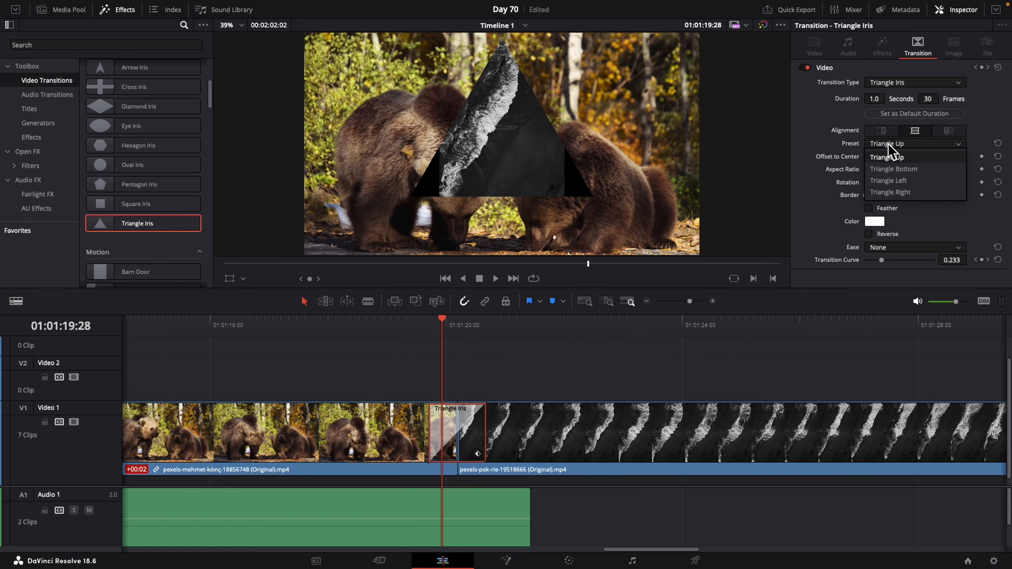
click(901, 171)
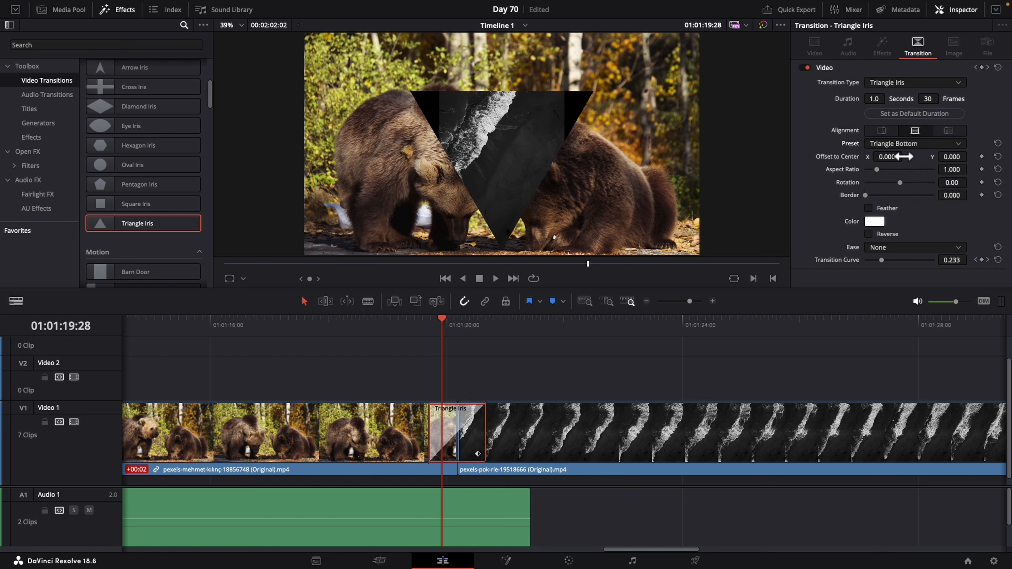
click(899, 146)
click(901, 185)
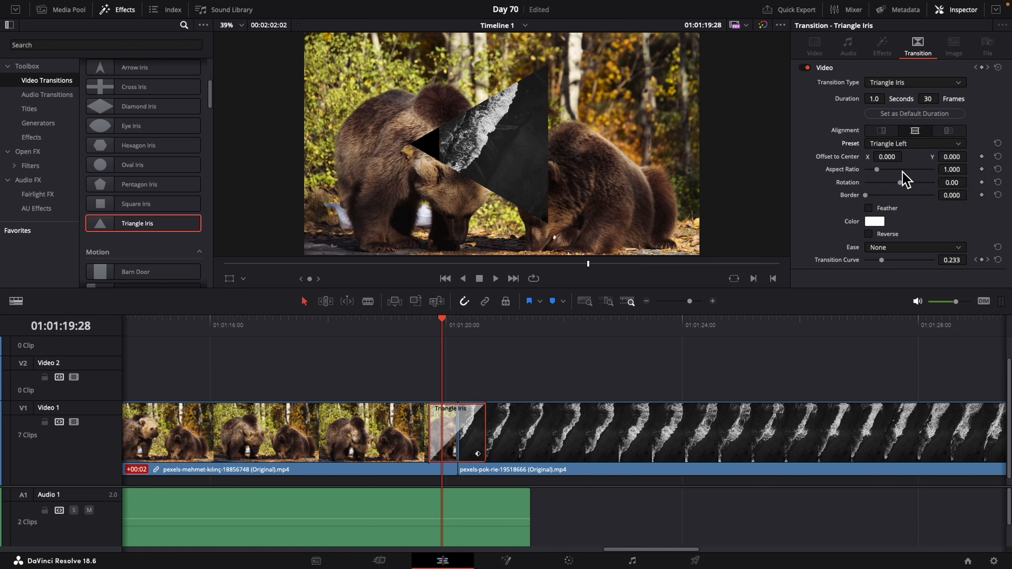
click(904, 144)
click(903, 199)
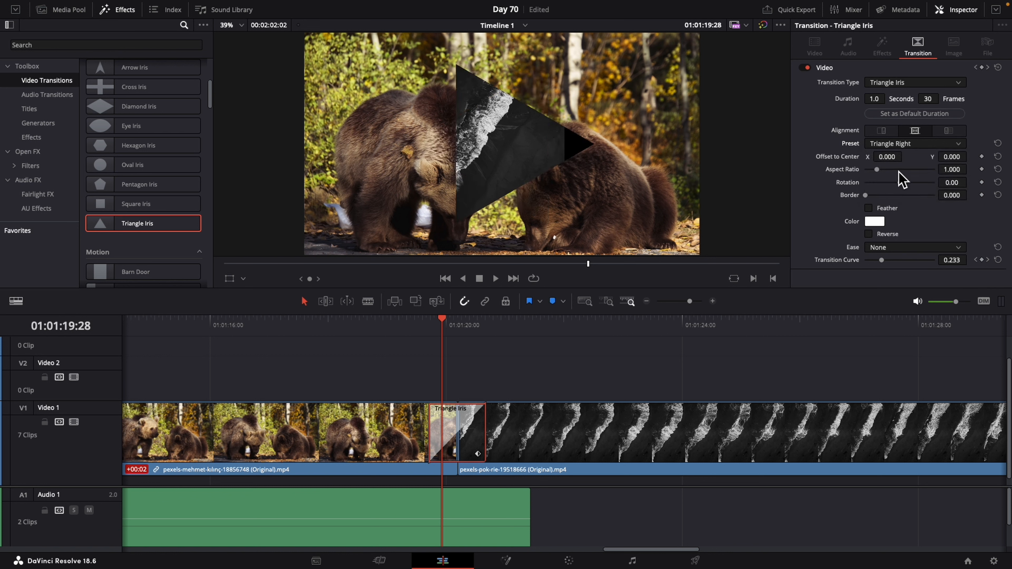
click(897, 147)
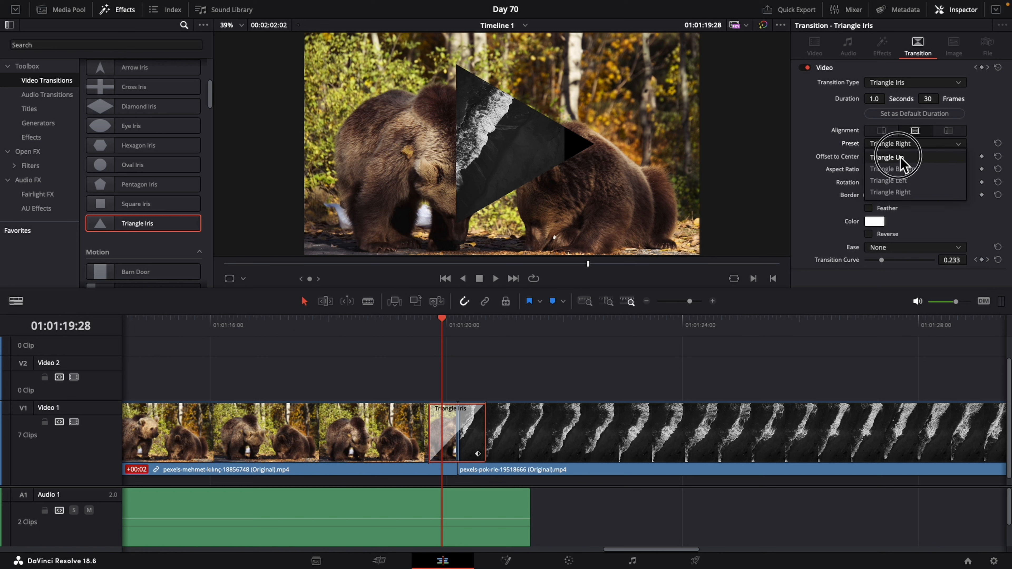
click(902, 158)
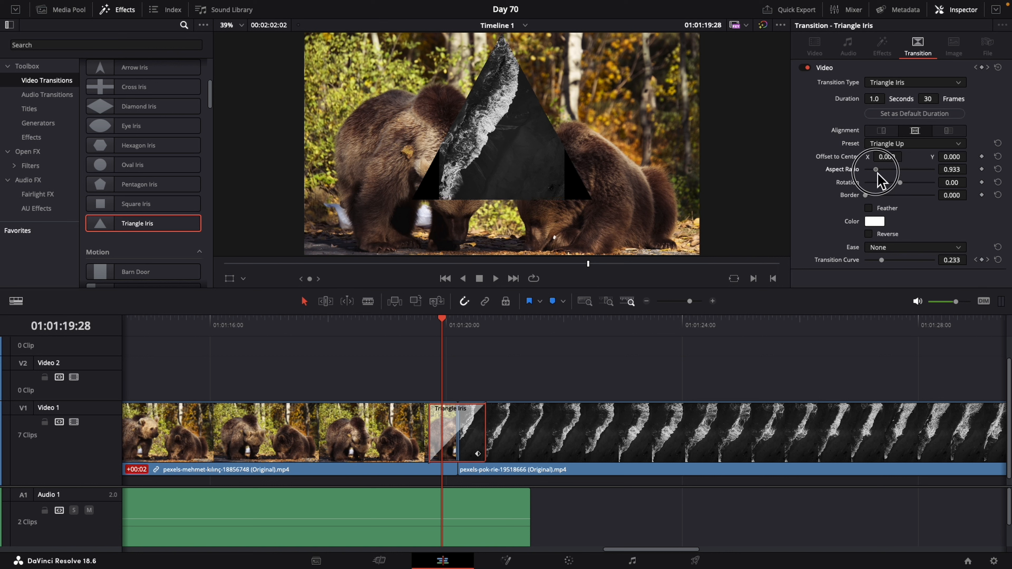
Set the Triangle Iris's aspect ratio to 1.006 and give it a border of 65.280.
mouse_move(877, 171)
mouse_down()
mouse_move(882, 181)
mouse_move(954, 182)
mouse_move(835, 181)
mouse_move(886, 186)
mouse_move(869, 184)
mouse_move(878, 183)
mouse_up()
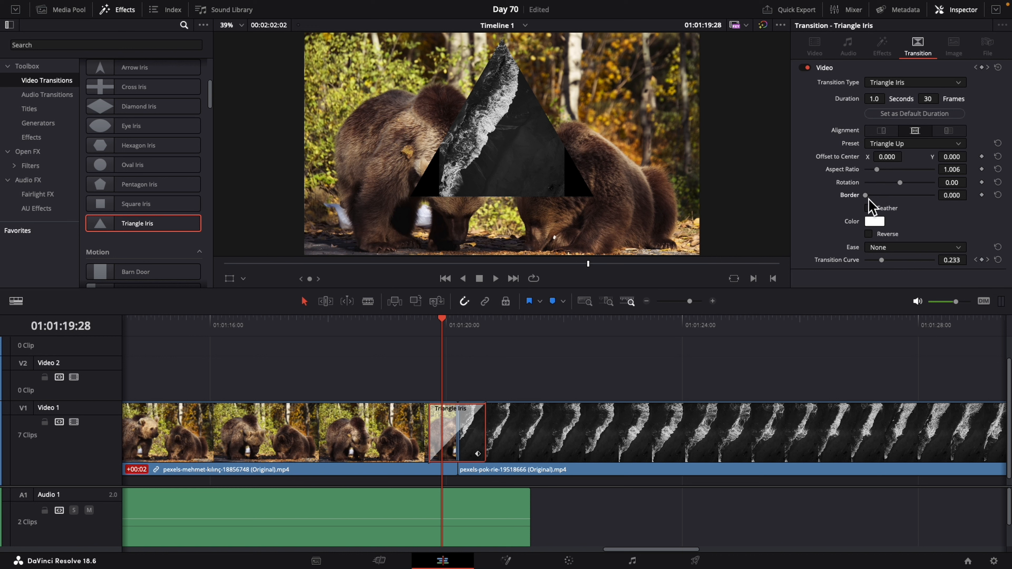
drag(868, 199, 877, 200)
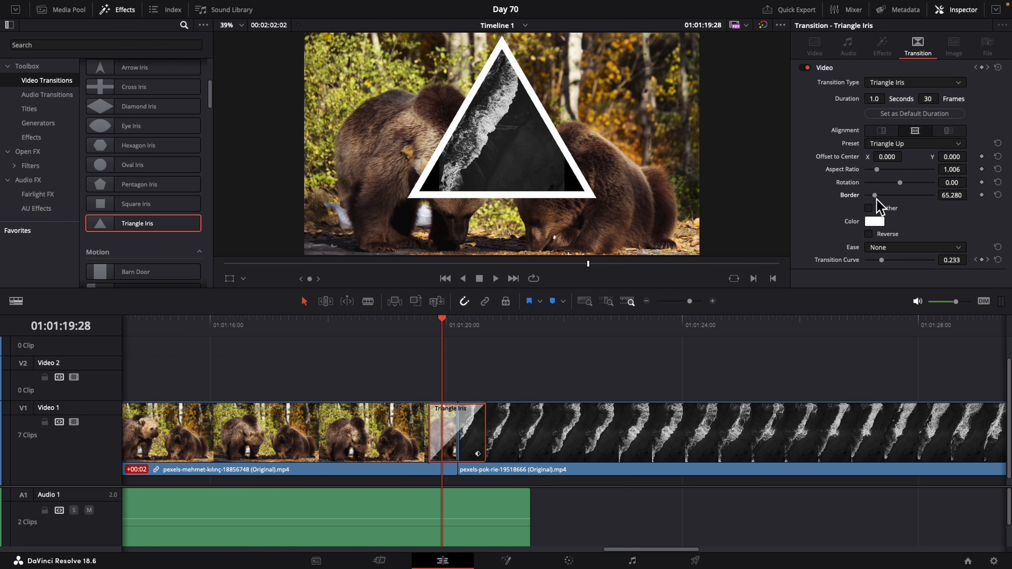
Change the Triangle Iris's border color to purple.
click(874, 222)
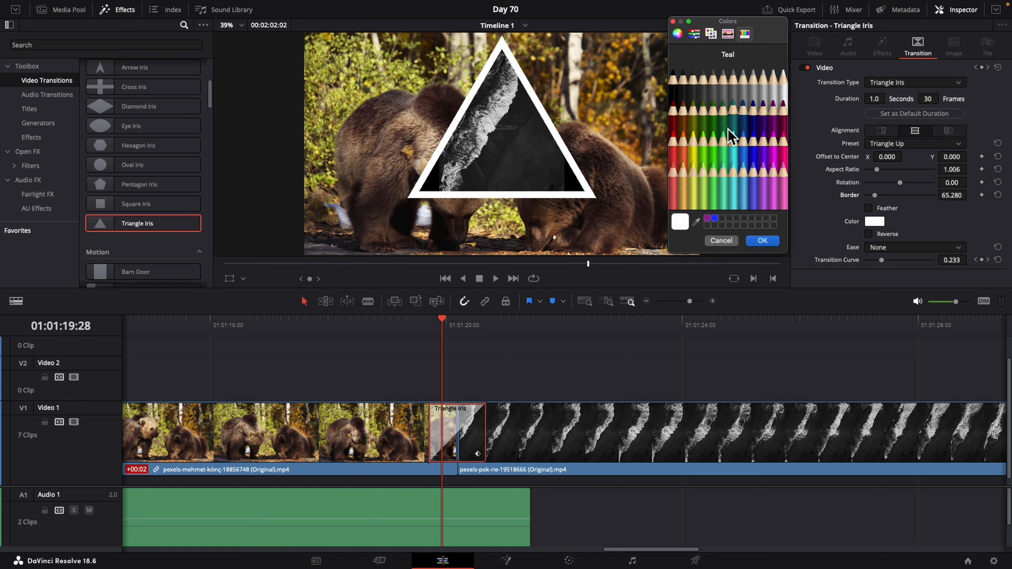
click(775, 129)
click(769, 242)
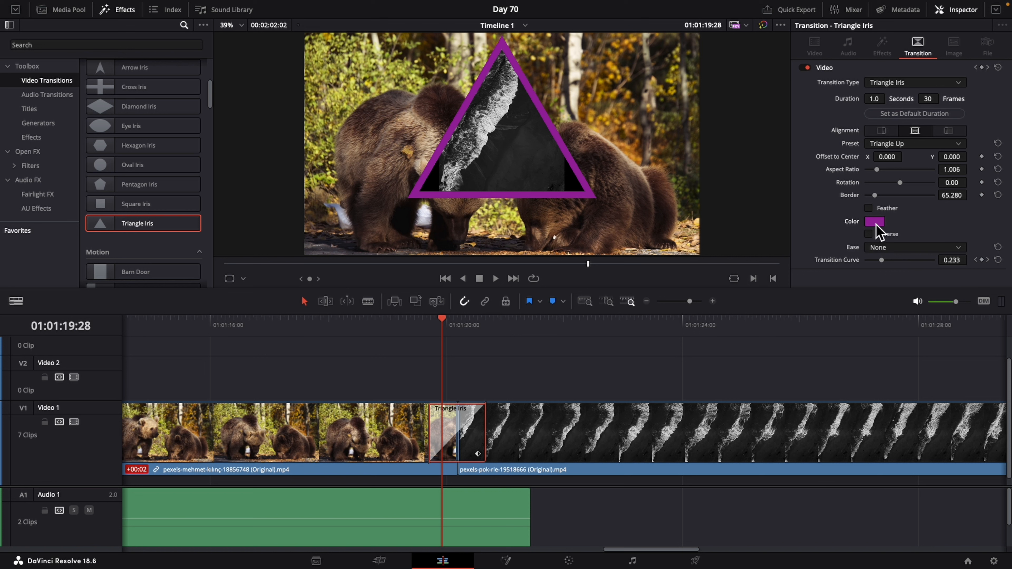
Feather the Triangle Iris's edge with a border of 117.120, and reverse the transition.
drag(875, 195, 863, 196)
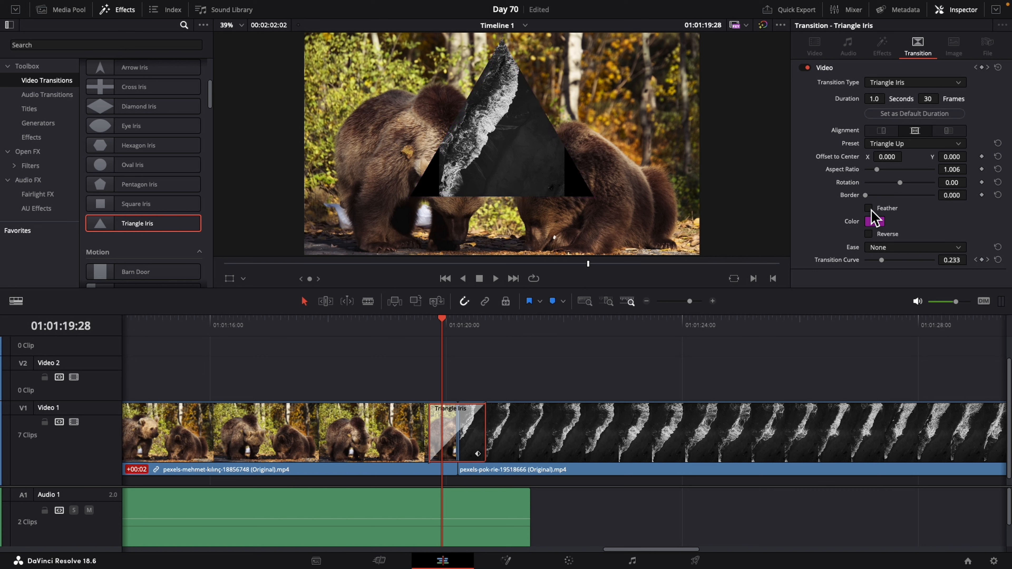
click(868, 207)
drag(867, 198, 883, 200)
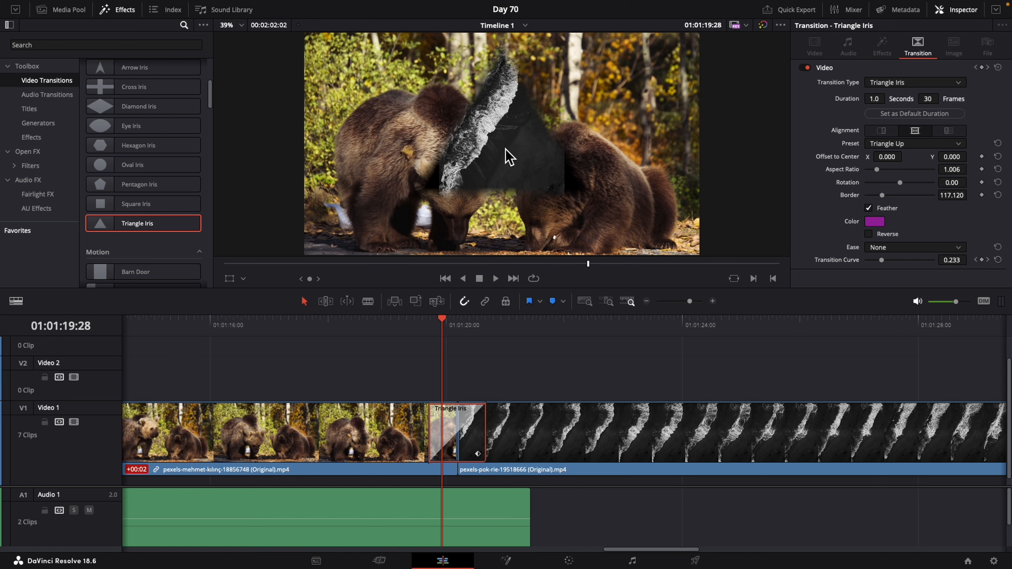
click(868, 235)
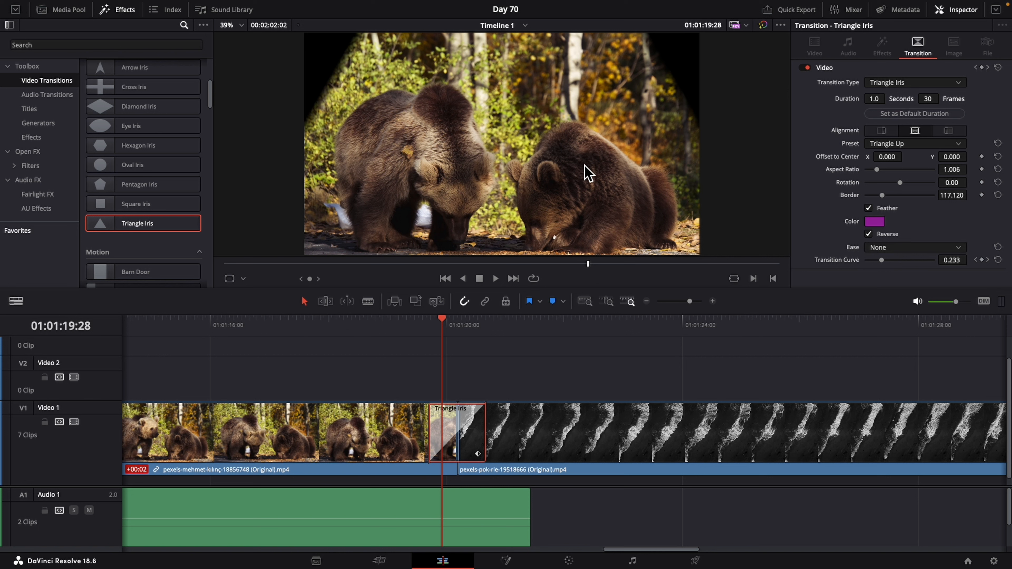
Turn off the Triangle Iris's reversal and give it Custom easing with a transition curve of 0.214.
click(869, 235)
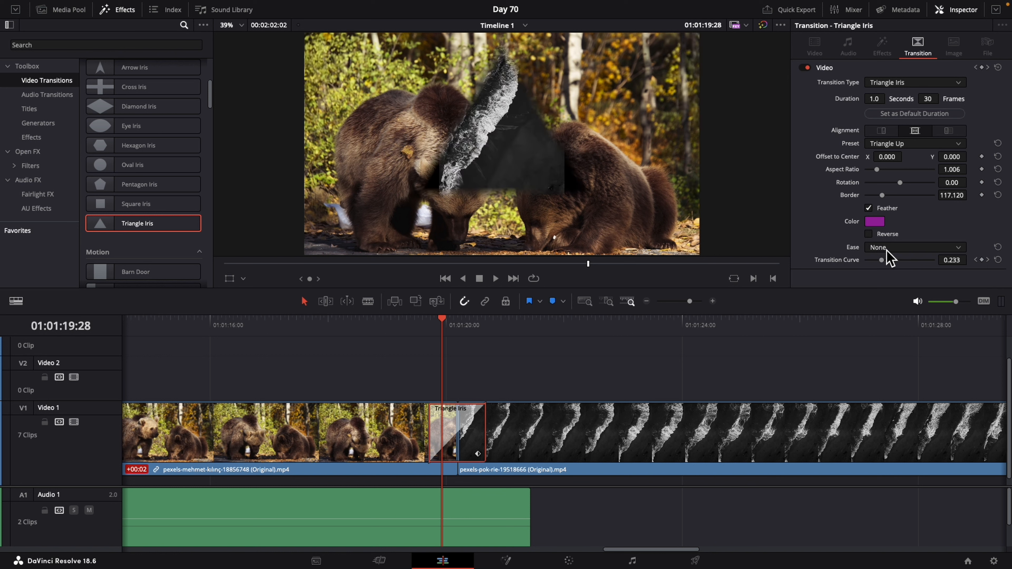
click(886, 248)
click(897, 259)
click(882, 261)
drag(884, 263, 879, 263)
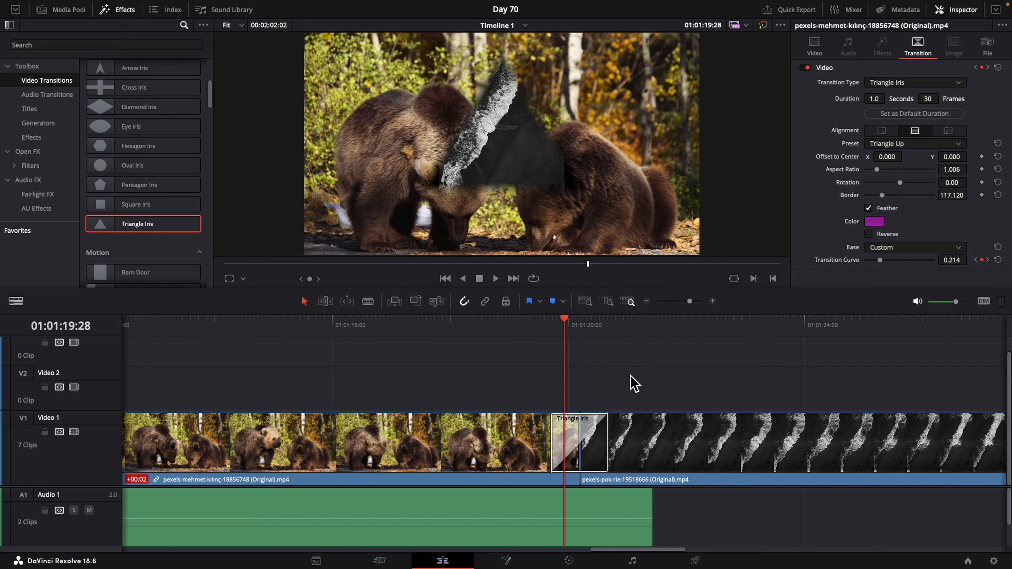
Change the transition type of the Triangle Iris on Video 1 to Diamond Iris.
click(574, 442)
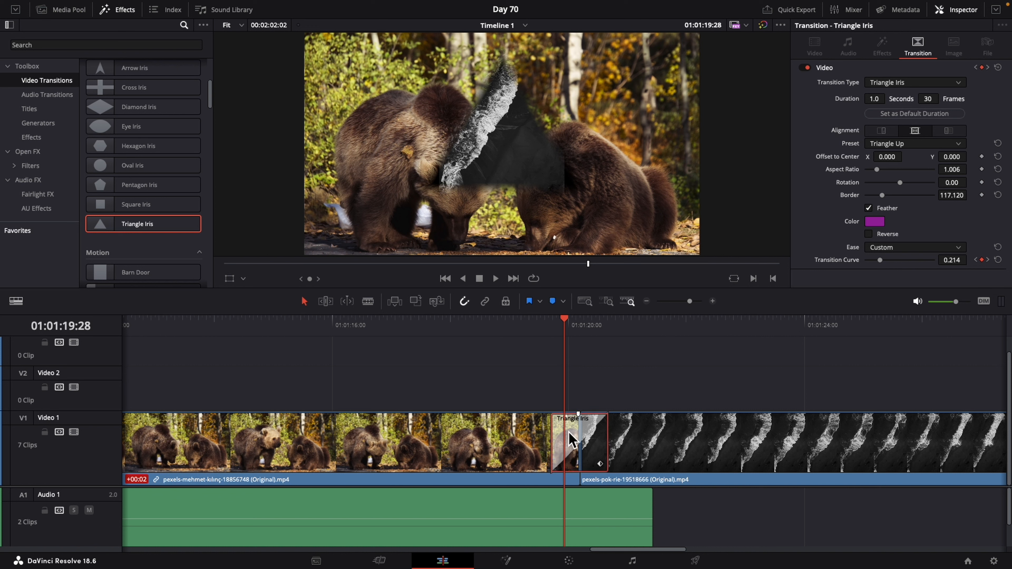
click(898, 83)
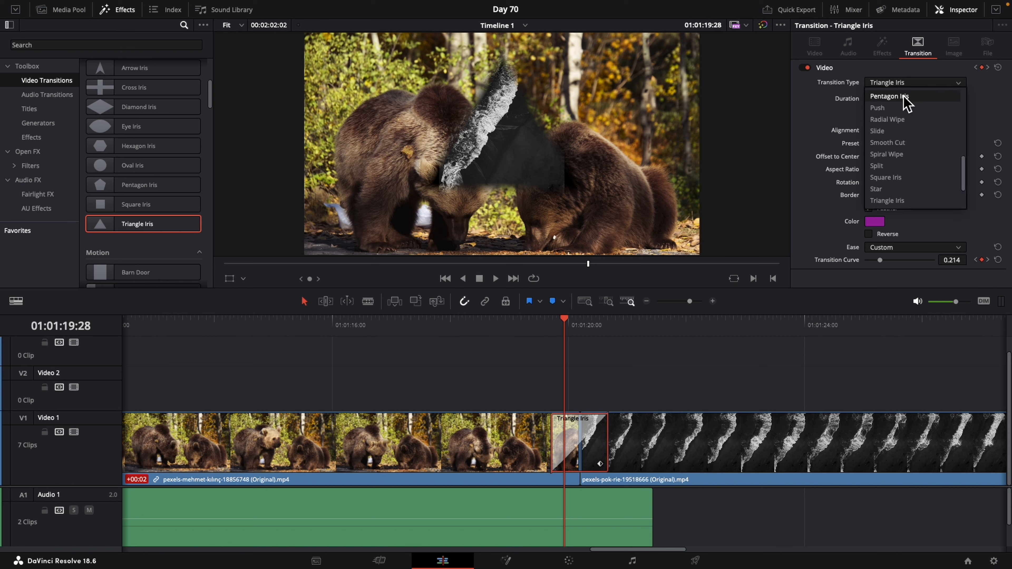
drag(964, 171, 964, 120)
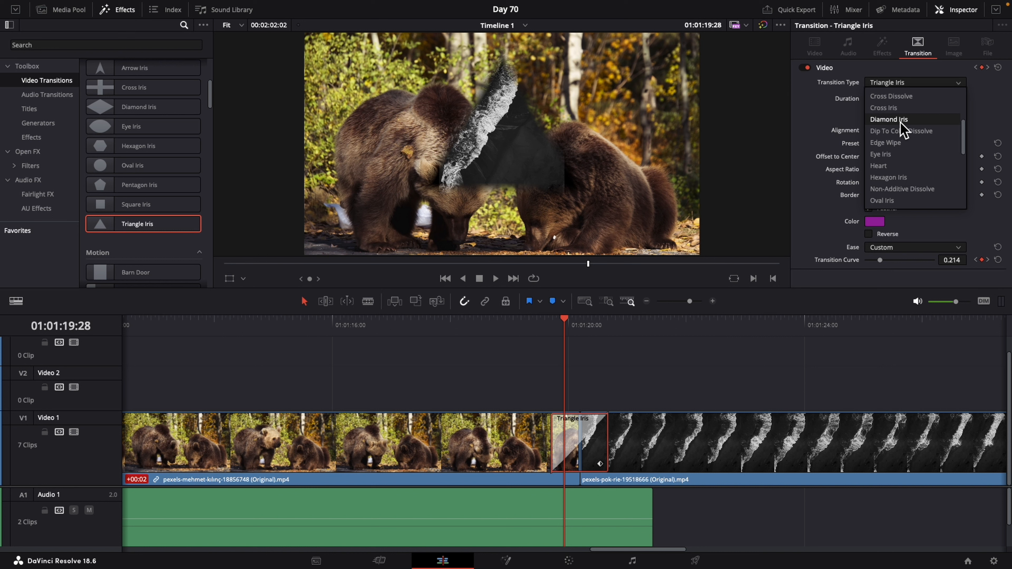
click(892, 119)
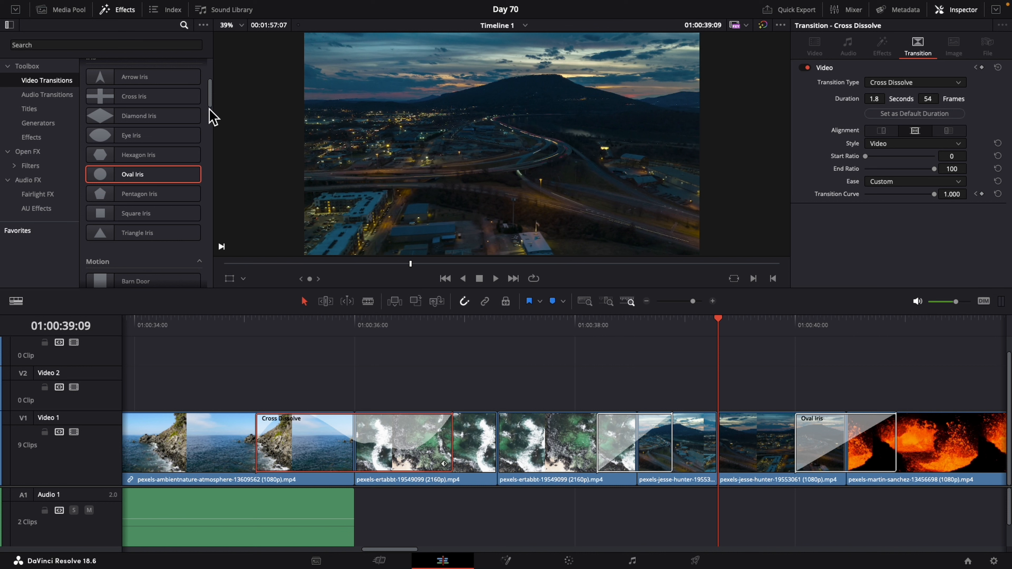
Make the Star shape transition the standard transition.
drag(214, 103, 210, 135)
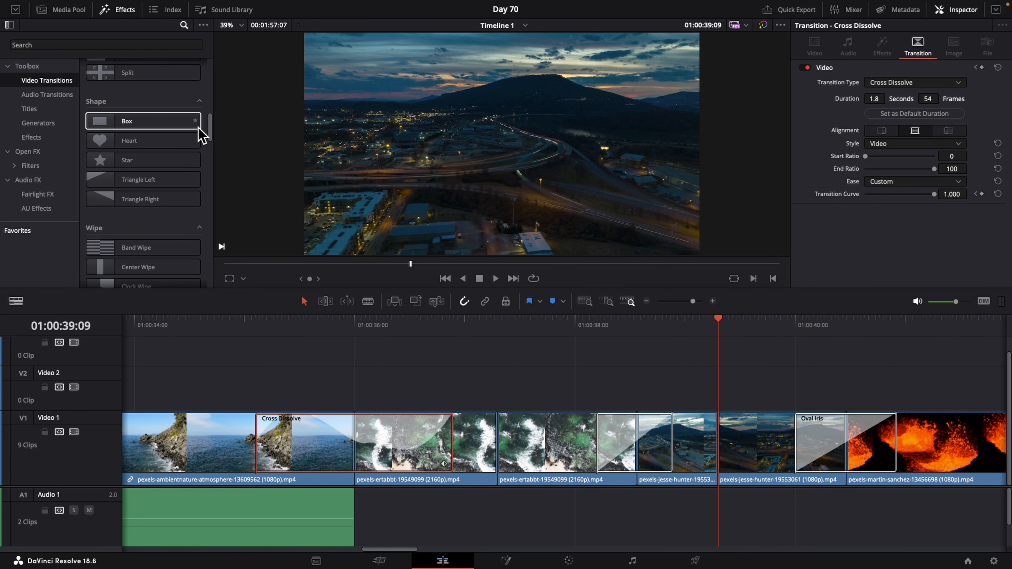
right_click(138, 163)
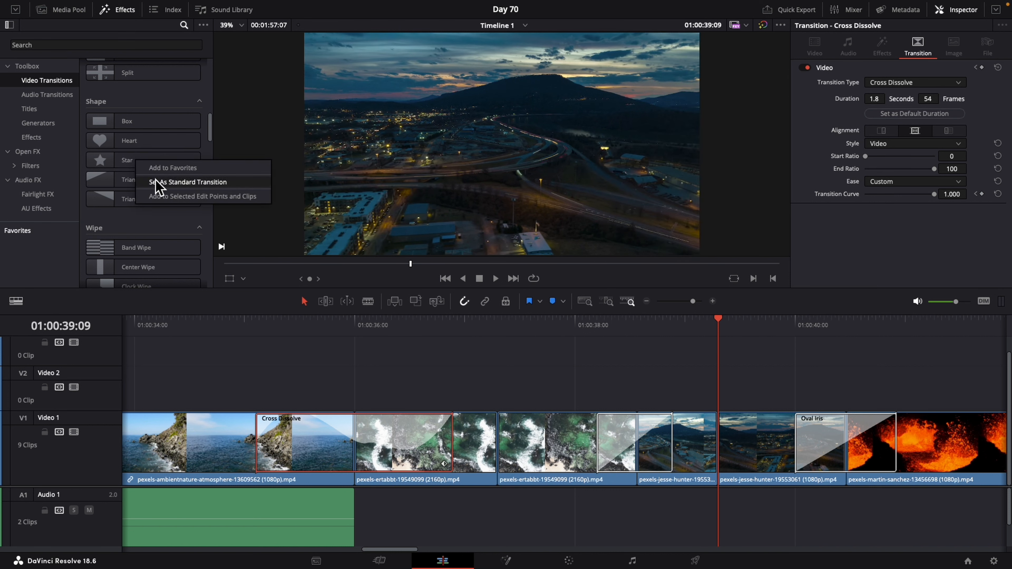
click(187, 182)
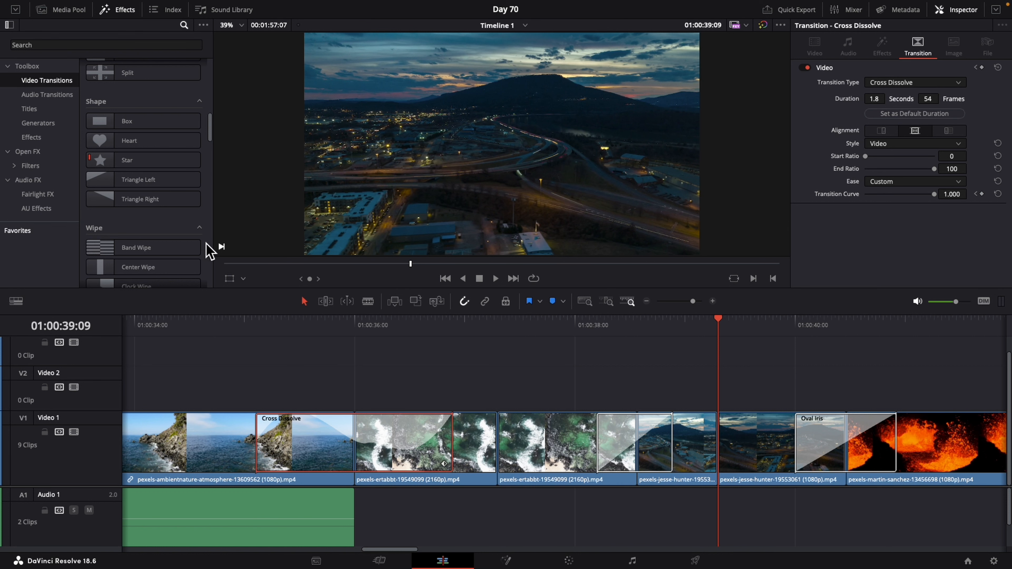
Add the Box and Triangle Left shape transitions to the favorites.
click(148, 144)
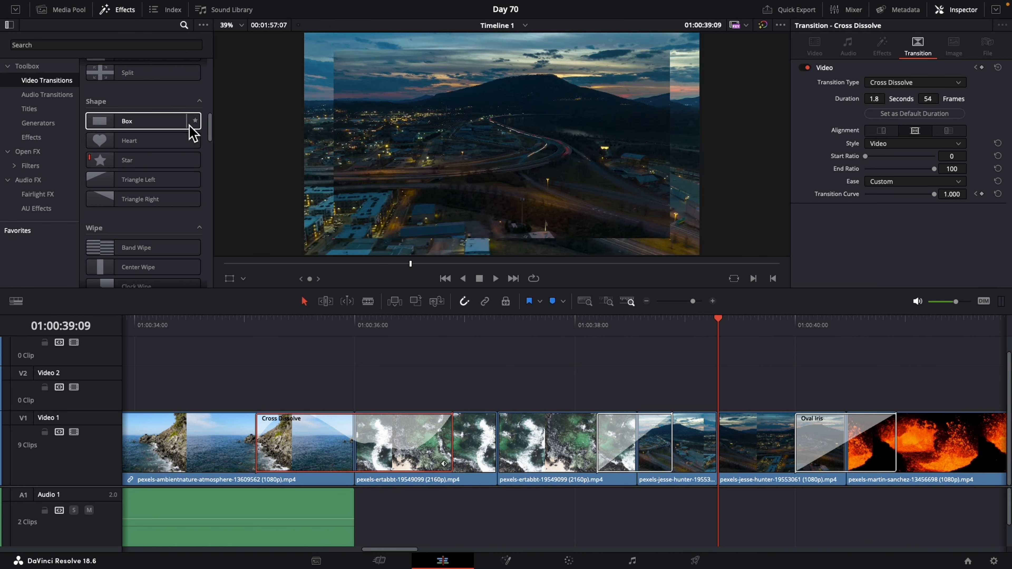
click(195, 121)
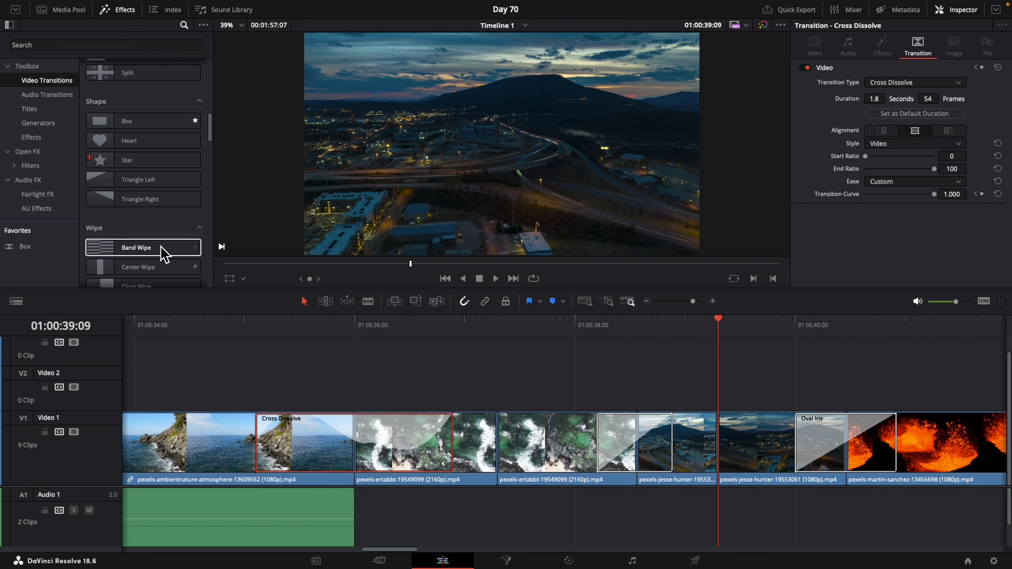
click(195, 180)
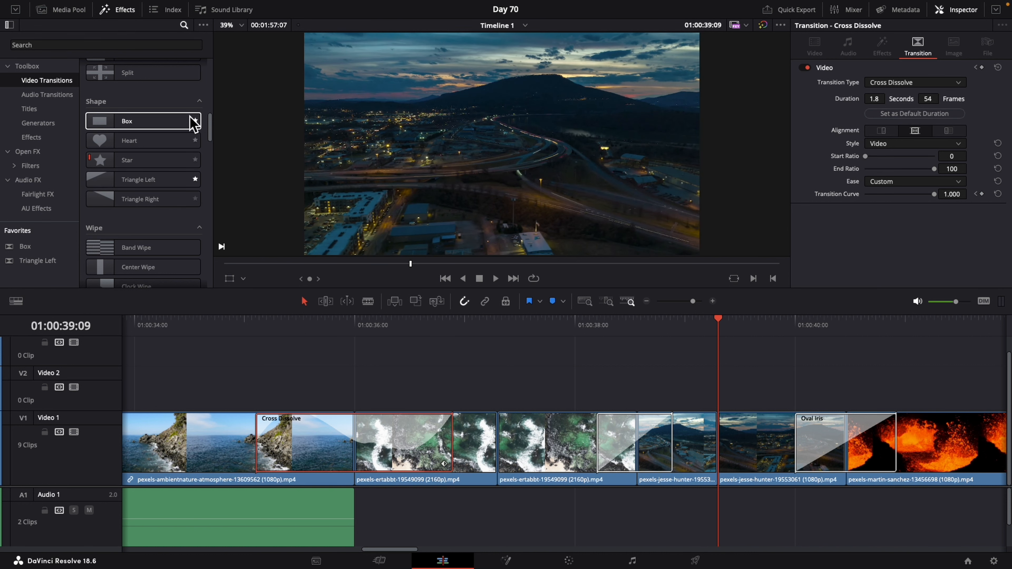
Browse the video transitions library for the Fusion Transitions.
drag(214, 129, 217, 128)
scroll(162, 175, down, 12)
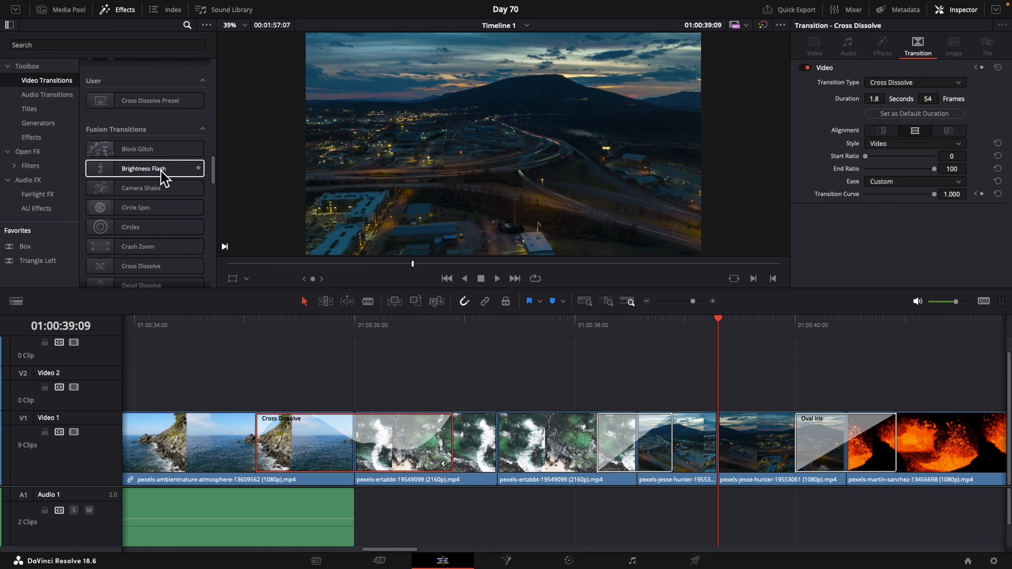